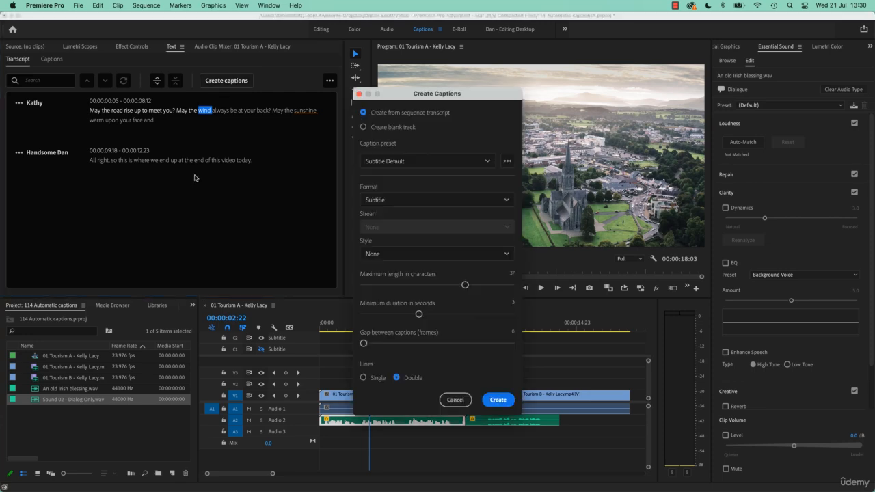
- Create captions from the sequence transcript with the Subtitle Default preset, 37-character maximum length and double lines
{"action": "left_click", "coordinate": [499, 400]}
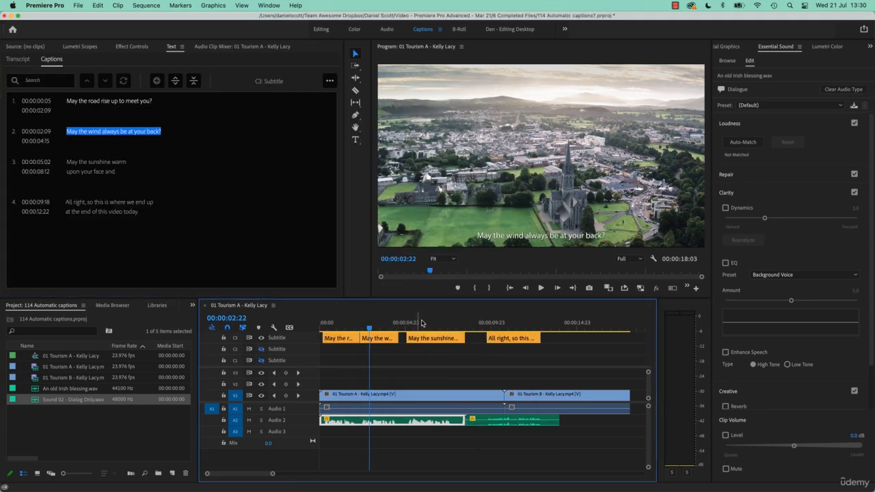
{"action": "left_click", "coordinate": [428, 321]}
{"action": "left_click", "coordinate": [500, 320]}
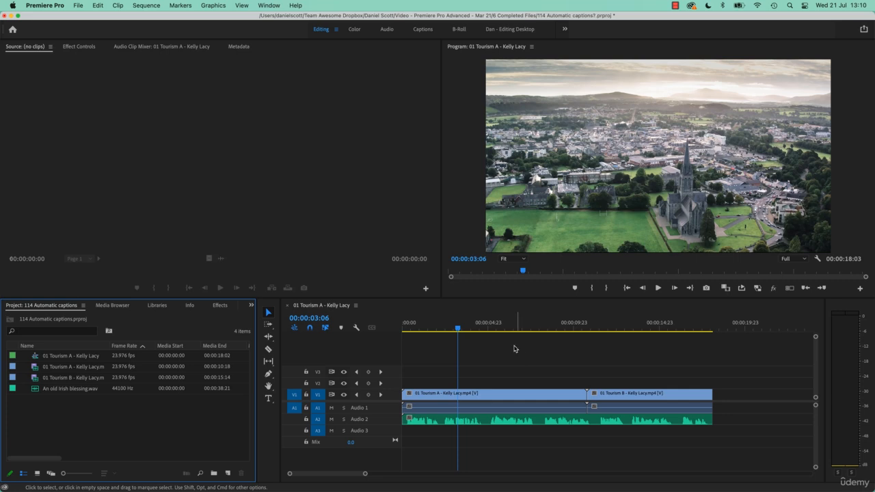
- Switch to Finder and locate An old Irish blessing.wav and the Footage folder within the Tourism Ireland exercise files
{"action": "left_click", "coordinate": [470, 423]}
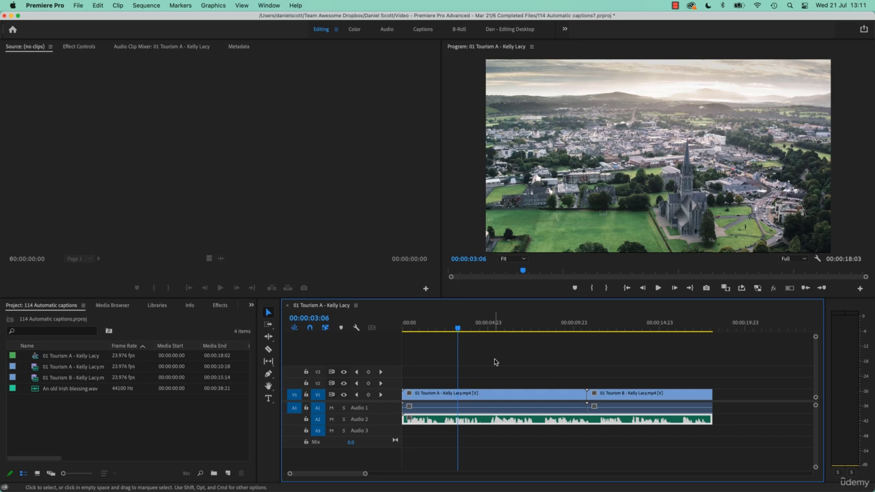
{"action": "key", "text": "super+Tab"}
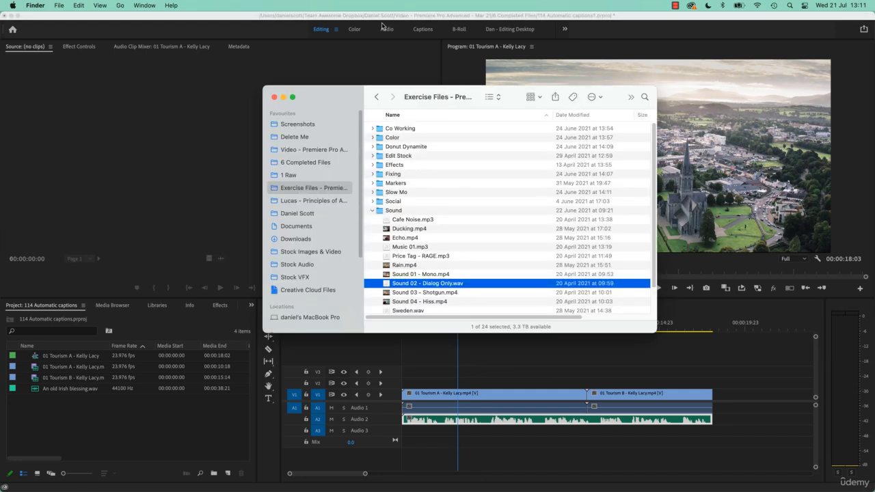
{"action": "left_click", "coordinate": [372, 211]}
{"action": "double_click", "coordinate": [381, 231]}
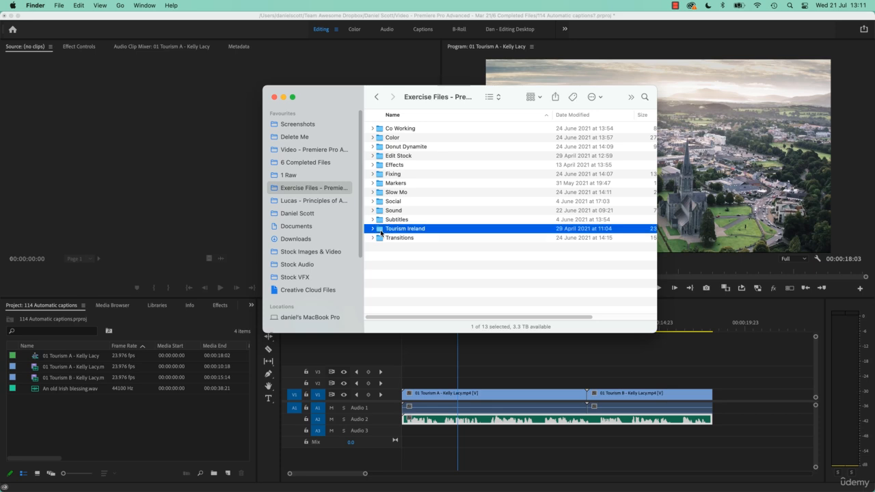
{"action": "left_click", "coordinate": [372, 129]}
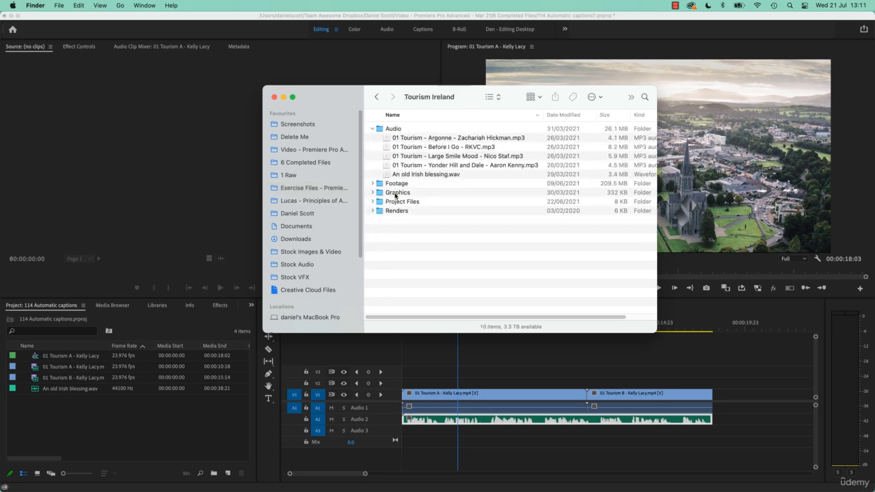
{"action": "left_click", "coordinate": [415, 176]}
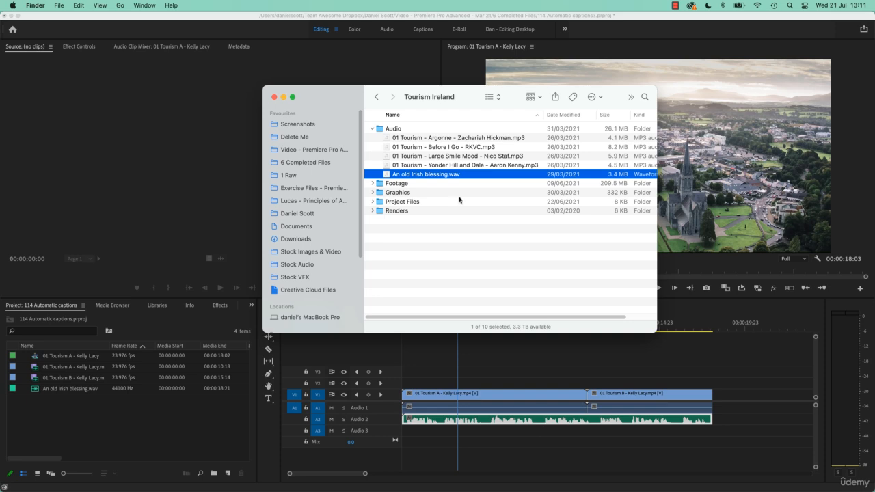
{"action": "left_click", "coordinate": [372, 185]}
{"action": "left_click", "coordinate": [497, 422]}
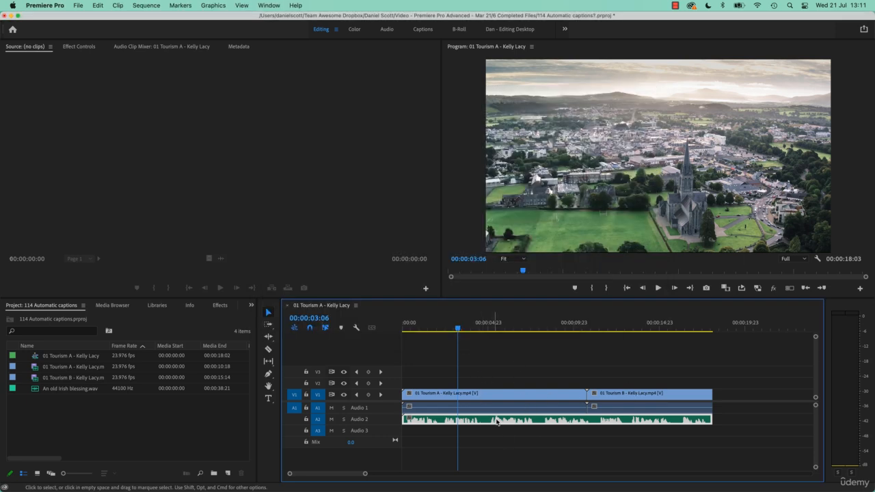
{"action": "left_click", "coordinate": [494, 361]}
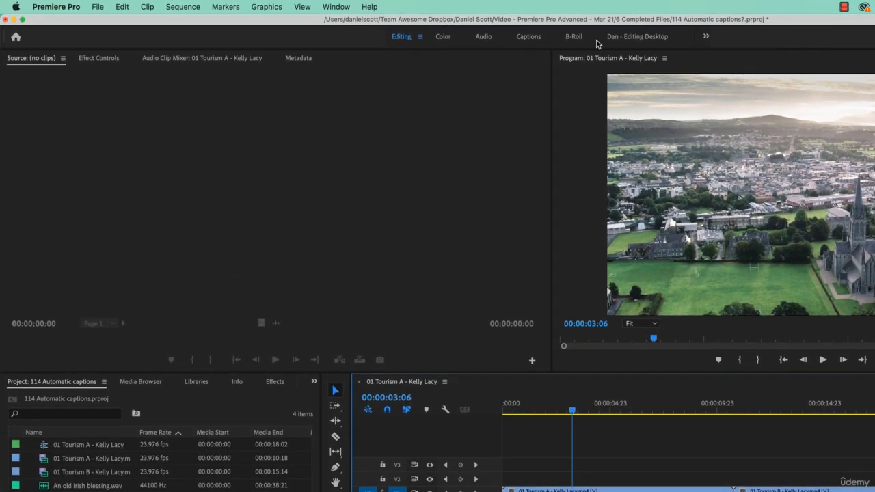
- Switch to the Captions workspace and bring up the caption creation options for the sequence
{"action": "left_click", "coordinate": [529, 37]}
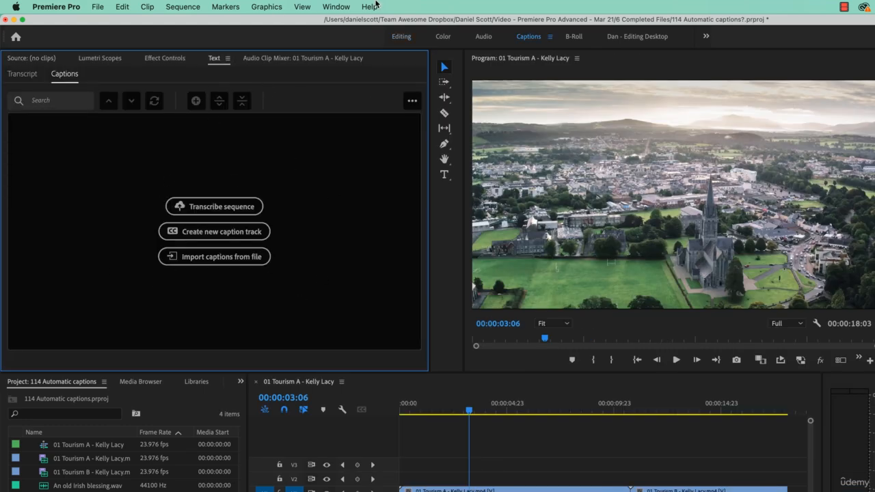
{"action": "left_click", "coordinate": [327, 6]}
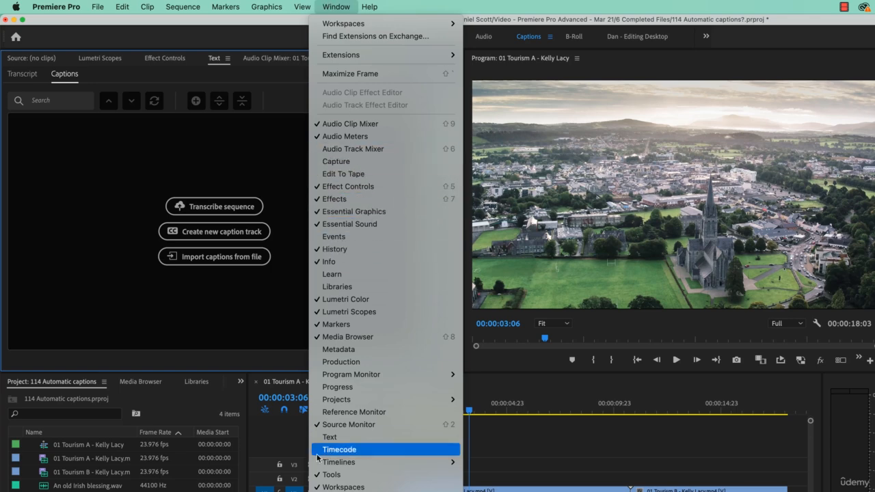
{"action": "left_click", "coordinate": [330, 437]}
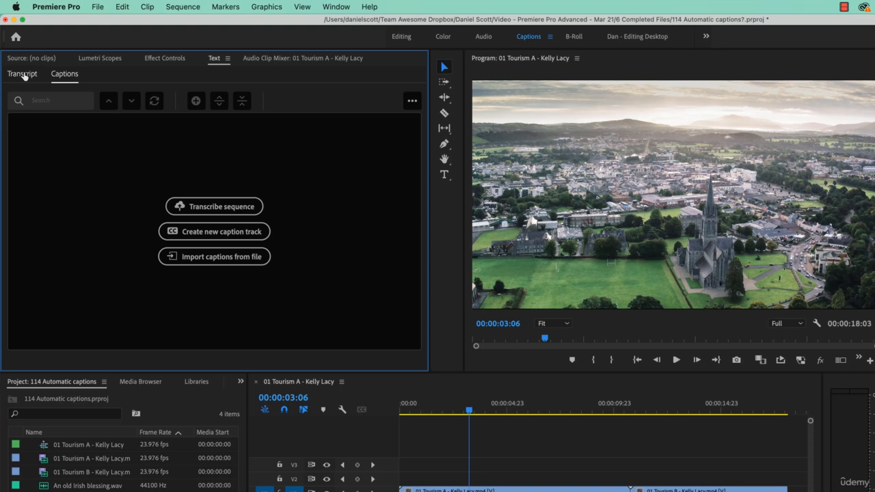
{"action": "left_click", "coordinate": [23, 74]}
{"action": "left_click", "coordinate": [62, 73]}
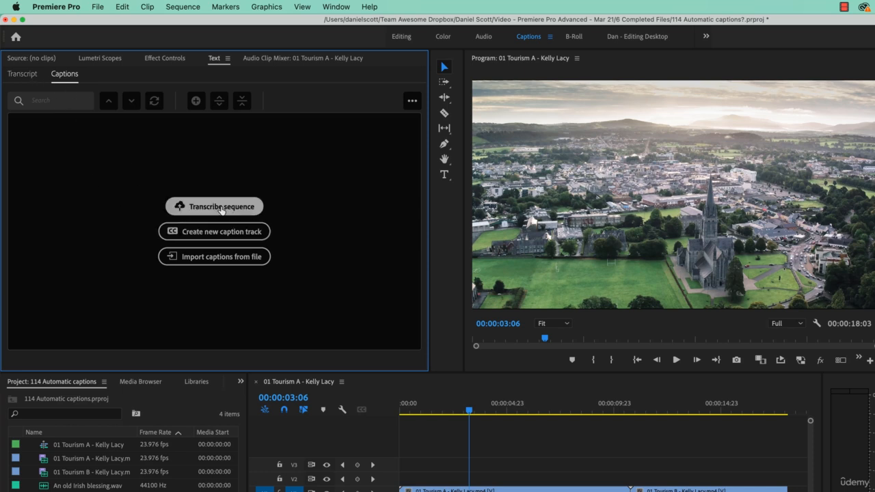
- Transcribe the sequence in English from the Audio 2 track, with recognition of different speakers turned off
{"action": "left_click", "coordinate": [217, 210]}
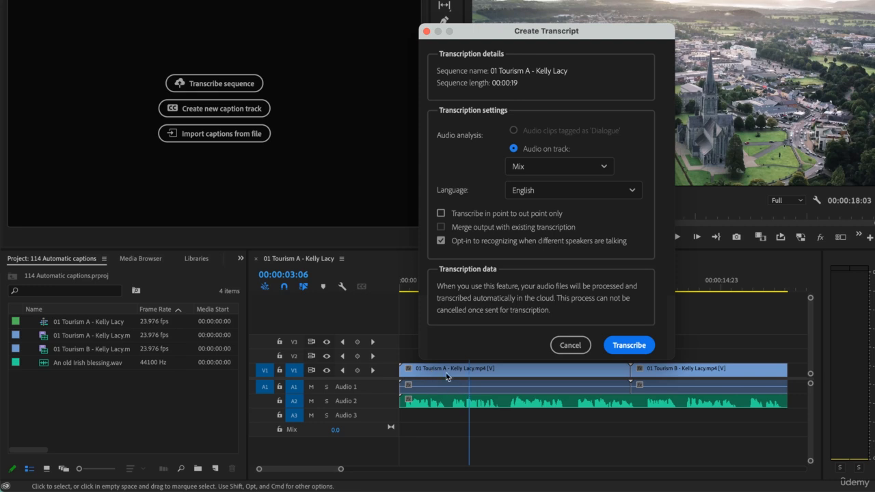
{"action": "left_click", "coordinate": [550, 167]}
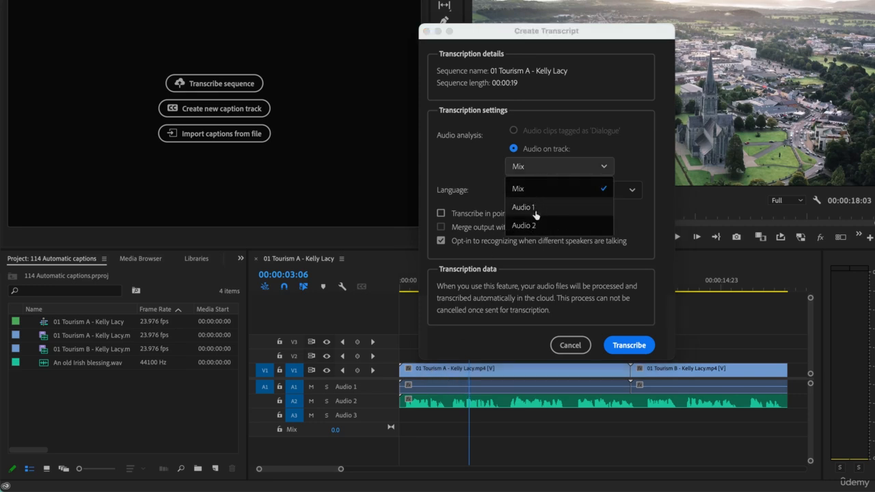
{"action": "left_click", "coordinate": [524, 224]}
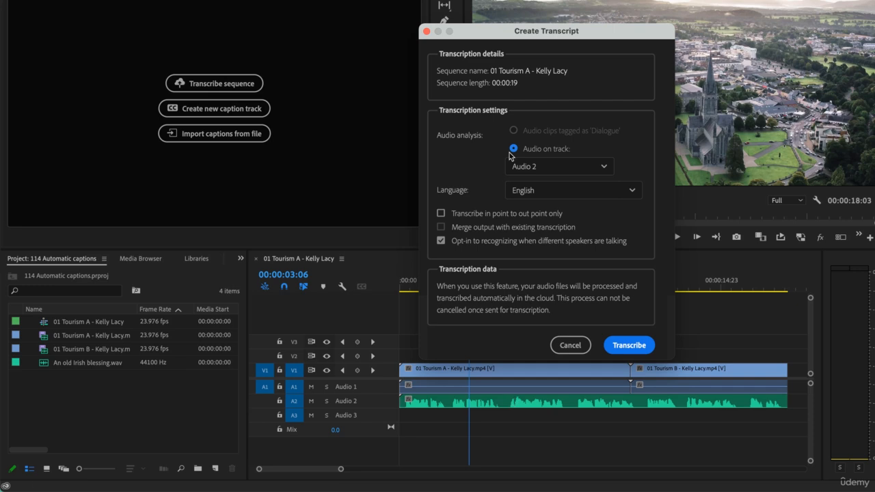
{"action": "left_click", "coordinate": [463, 241]}
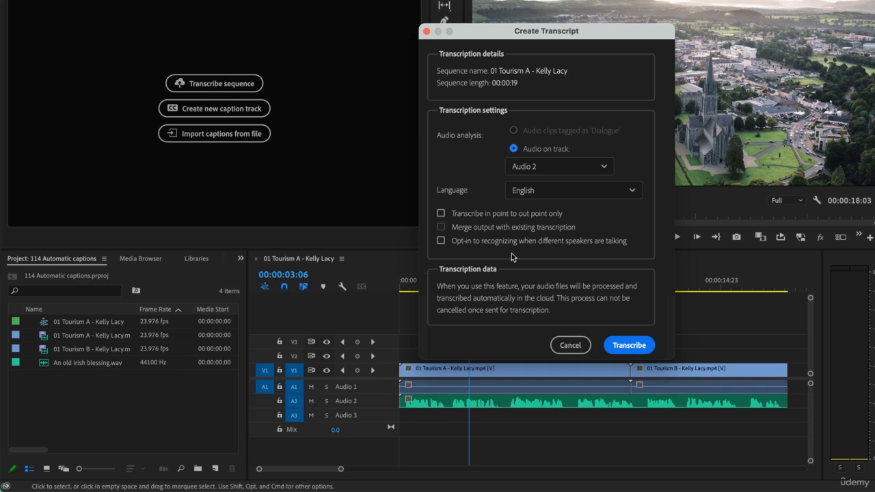
{"action": "left_click", "coordinate": [624, 339]}
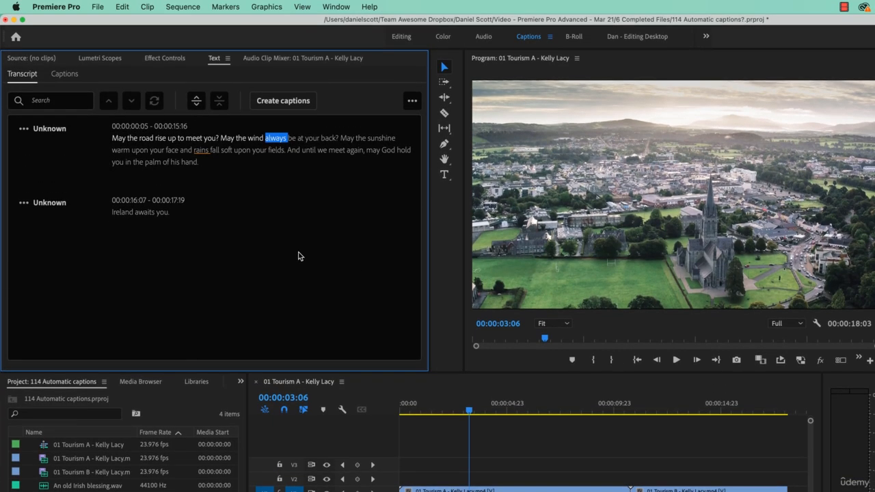
- Play the sequence from the beginning to check the transcript against the narration
{"action": "left_click_drag", "start_coordinate": [462, 412], "coordinate": [367, 415]}
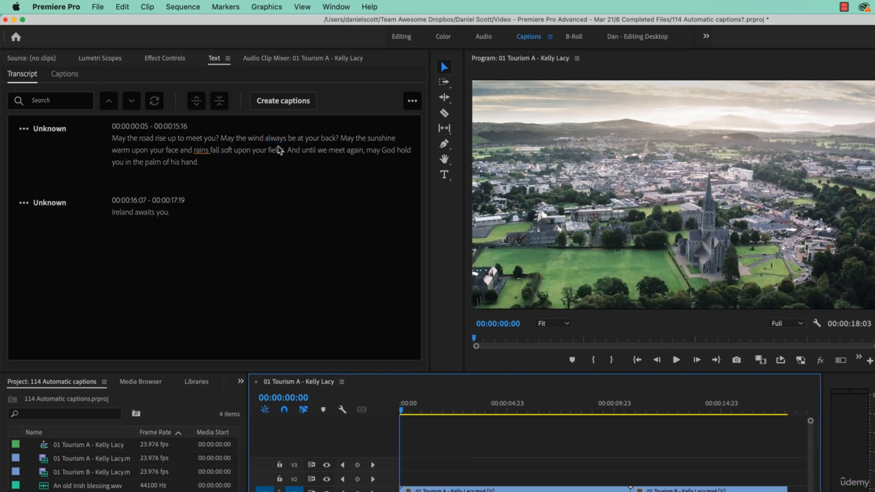
{"action": "key", "text": "space"}
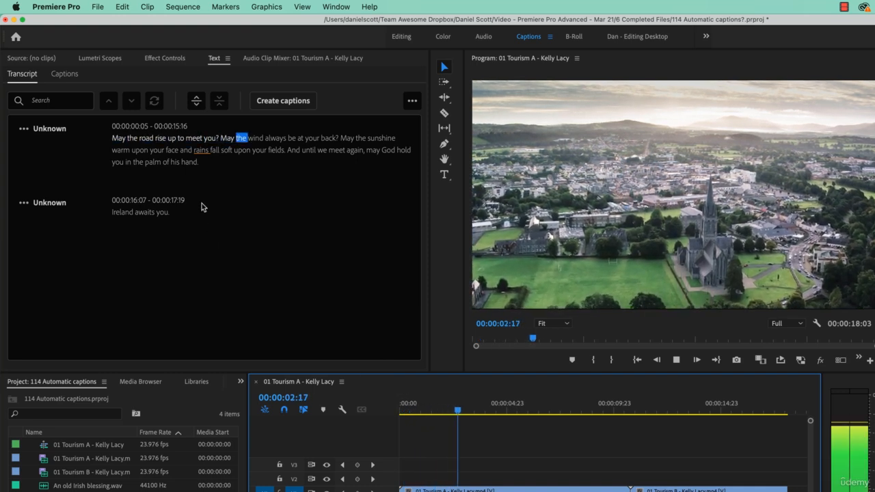
{"action": "key", "text": "space"}
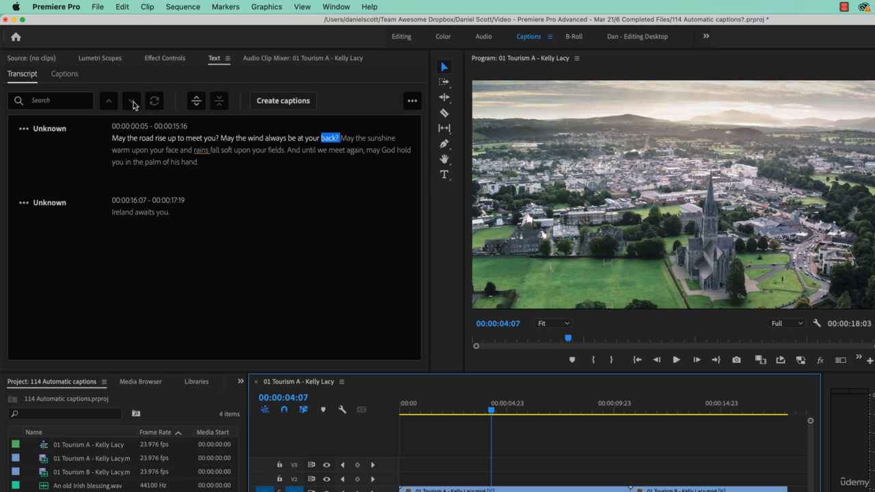
- Create double-line subtitle captions from the sequence transcript with the Subtitle Default preset and a 42-character maximum length
{"action": "left_click", "coordinate": [344, 271]}
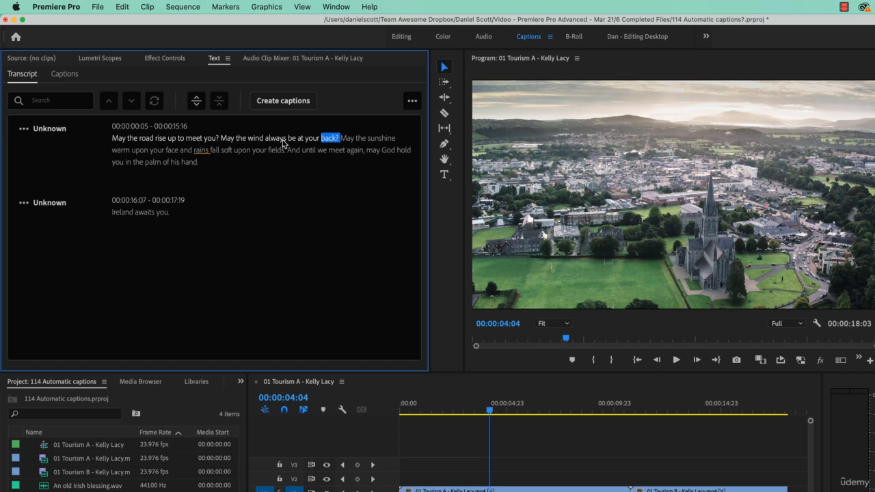
{"action": "left_click", "coordinate": [283, 103]}
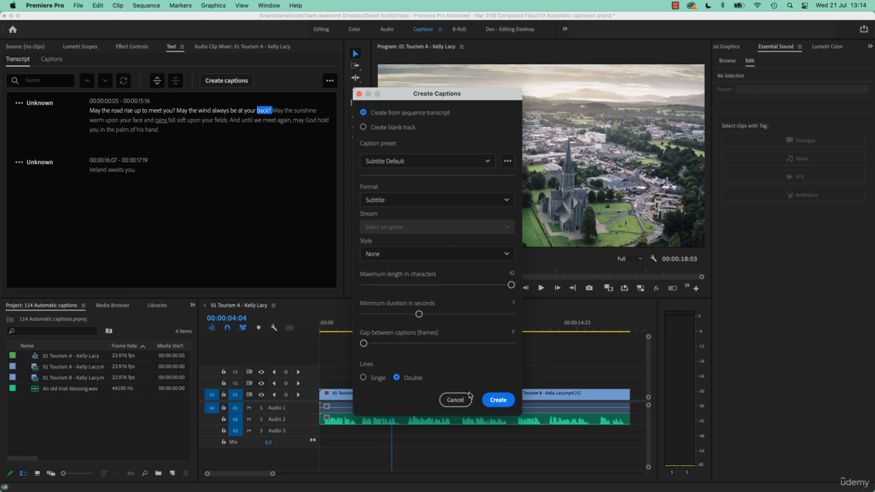
{"action": "left_click", "coordinate": [500, 400]}
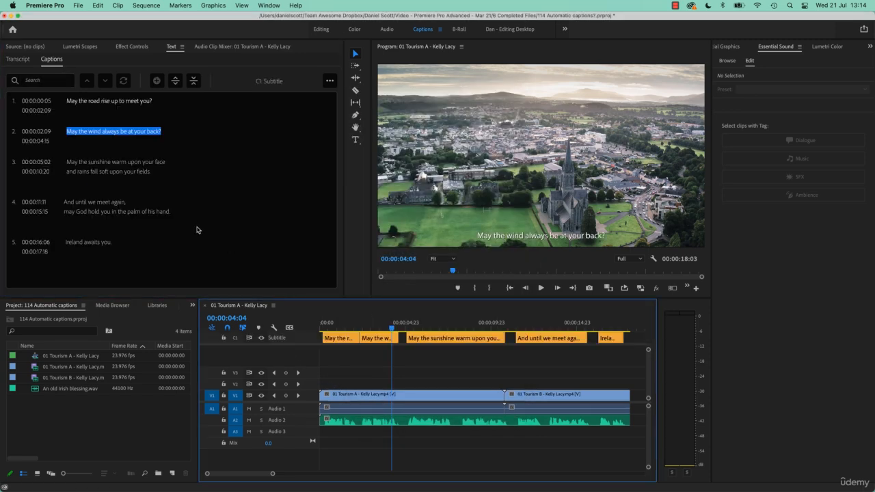
- Play the captioned sequence from the beginning to review how the subtitles follow the audio
{"action": "left_click_drag", "start_coordinate": [335, 324], "coordinate": [321, 331]}
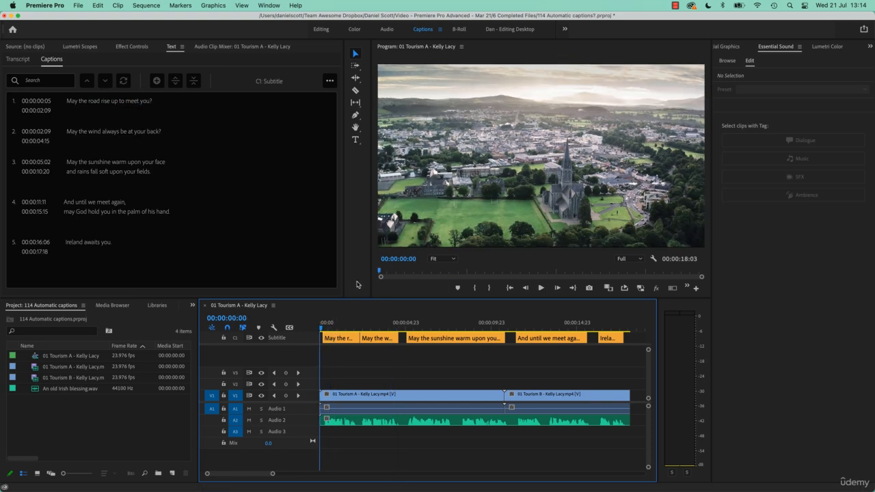
{"action": "key", "text": "space"}
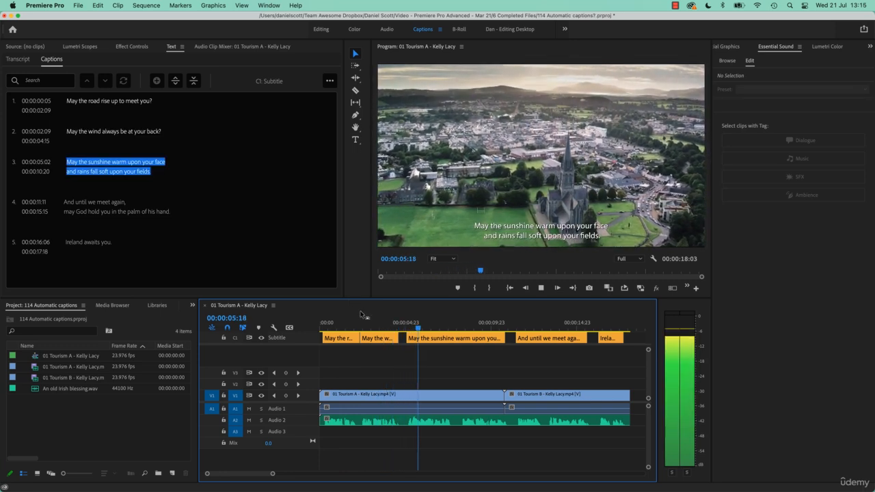
{"action": "key", "text": "space"}
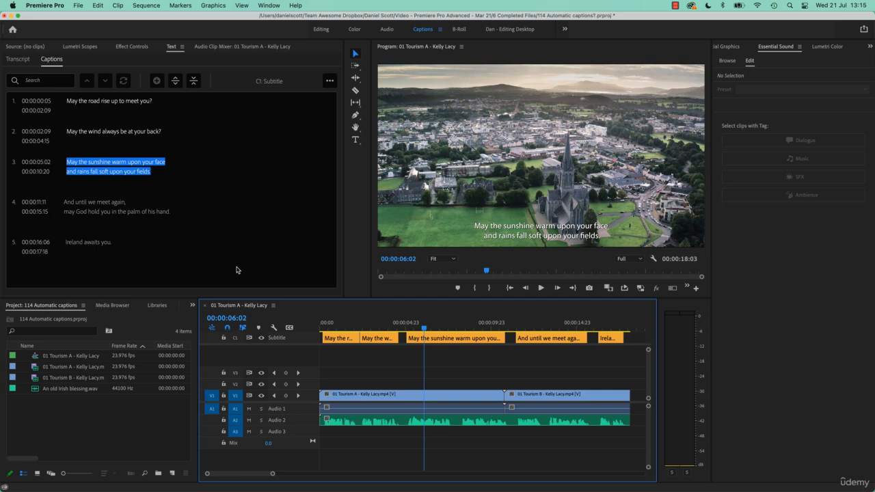
{"action": "key", "text": "space"}
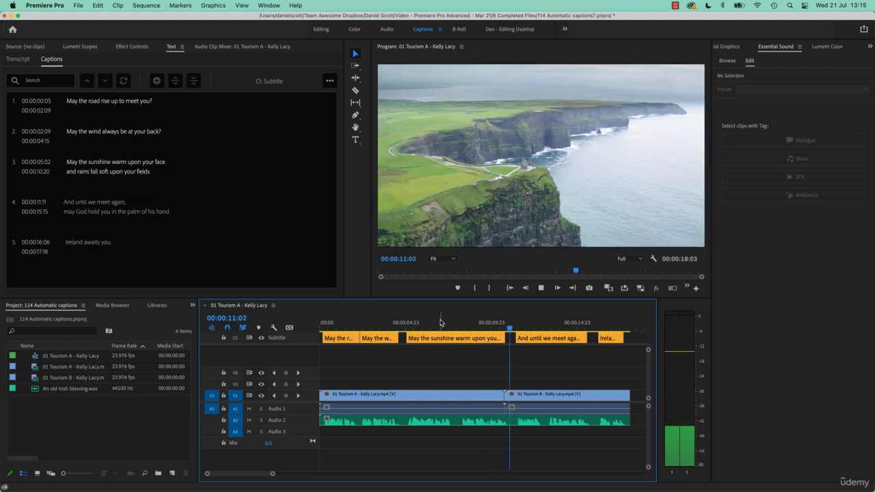
{"action": "key", "text": "space"}
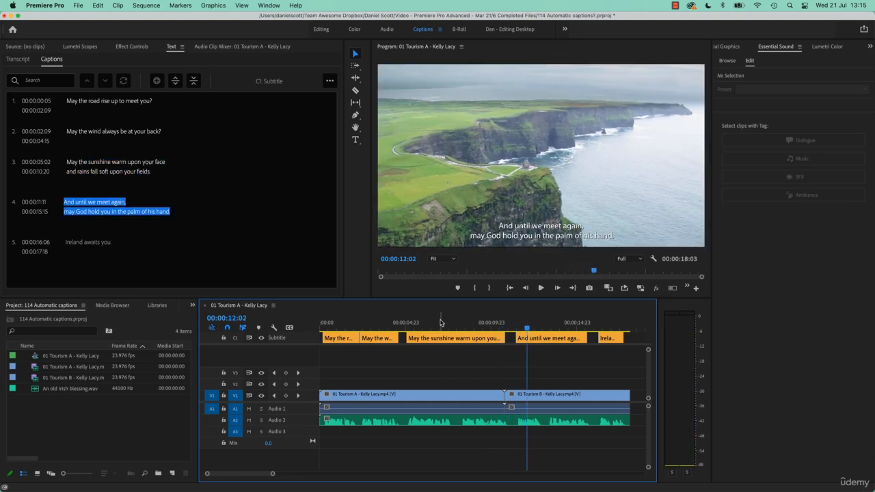
- Select all the caption clips on the Subtitle track and delete them
{"action": "left_click", "coordinate": [608, 339]}
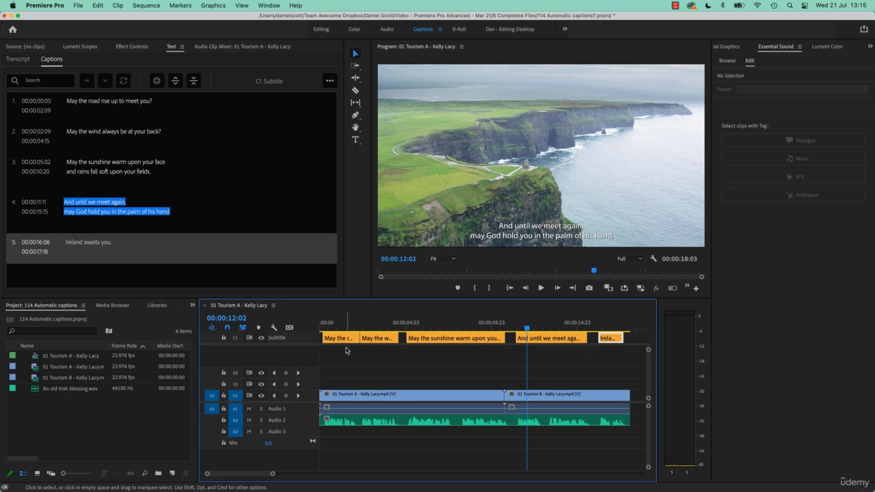
{"action": "left_click", "coordinate": [632, 342]}
{"action": "left_click_drag", "start_coordinate": [633, 341], "coordinate": [333, 350]}
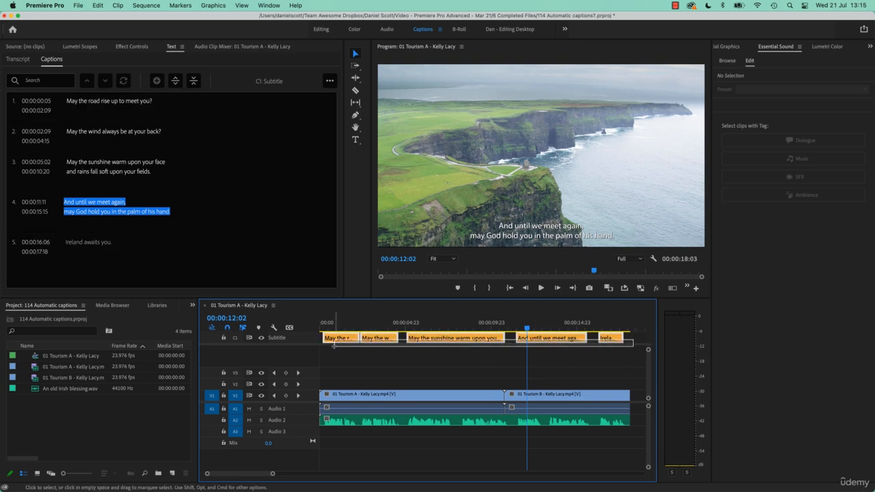
{"action": "key", "text": "Delete"}
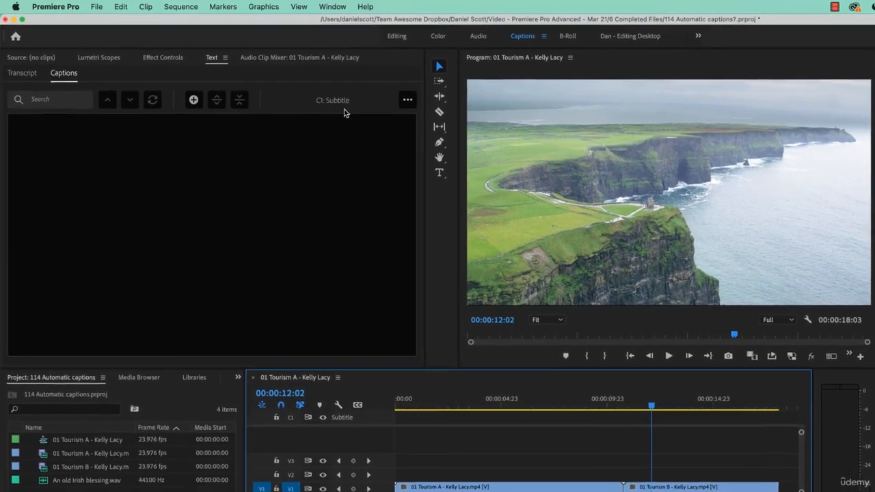
- Return to the transcript and examine the audio analysis options in the sequence's re-transcription settings without transcribing
{"action": "left_click", "coordinate": [23, 76]}
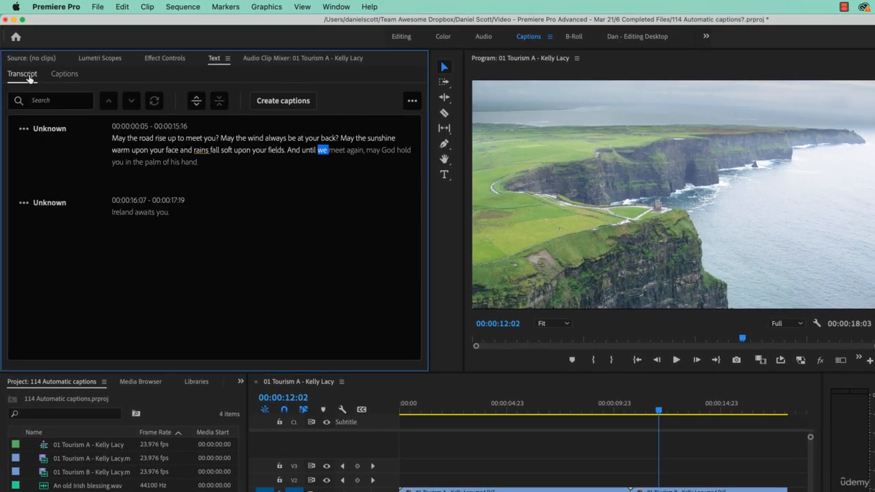
{"action": "left_click", "coordinate": [65, 73]}
{"action": "left_click", "coordinate": [19, 77]}
{"action": "left_click", "coordinate": [412, 100]}
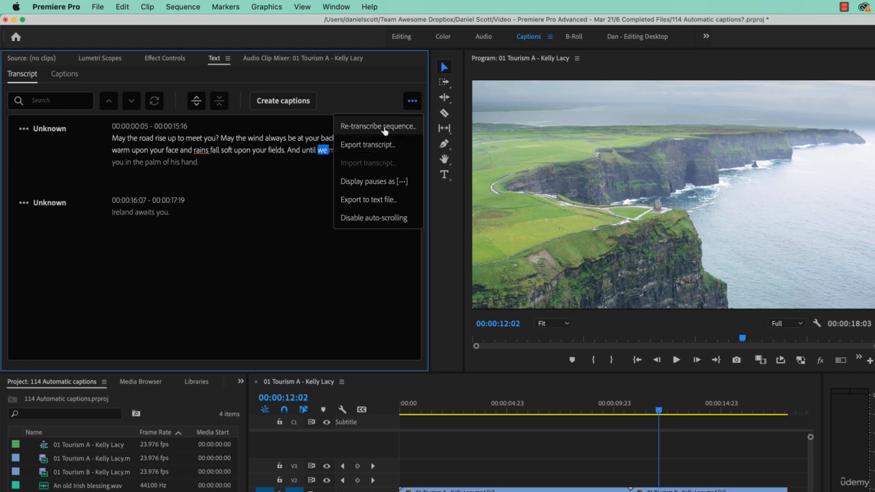
{"action": "left_click", "coordinate": [384, 129]}
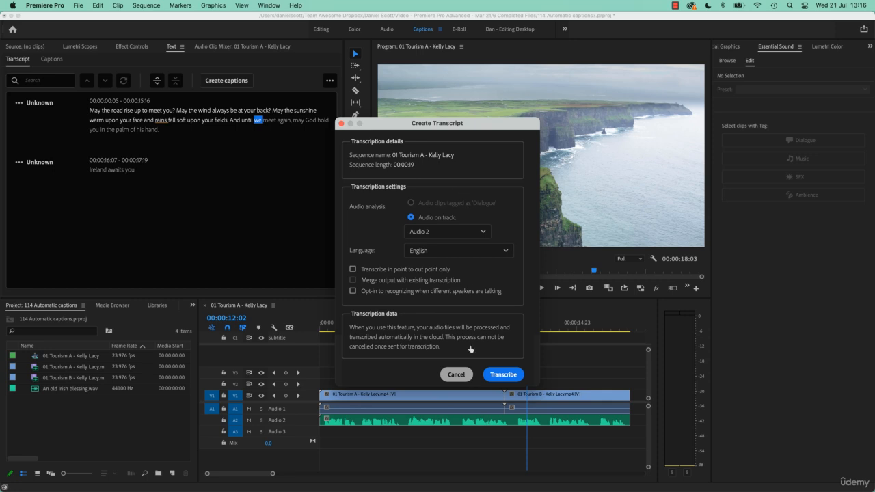
{"action": "left_click", "coordinate": [456, 374]}
- Tag the An old Irish blessing.wav clip on Audio 2 as Dialogue and auto-match its loudness
{"action": "left_click", "coordinate": [480, 425]}
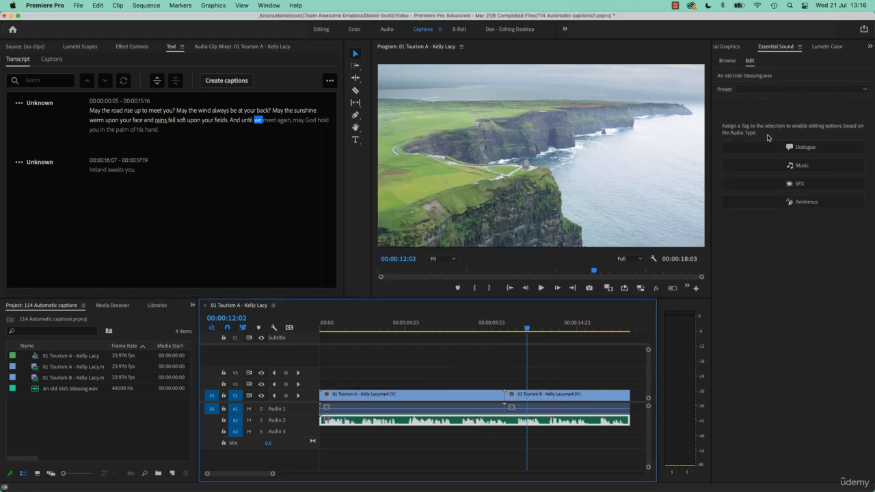
{"action": "left_click", "coordinate": [768, 146]}
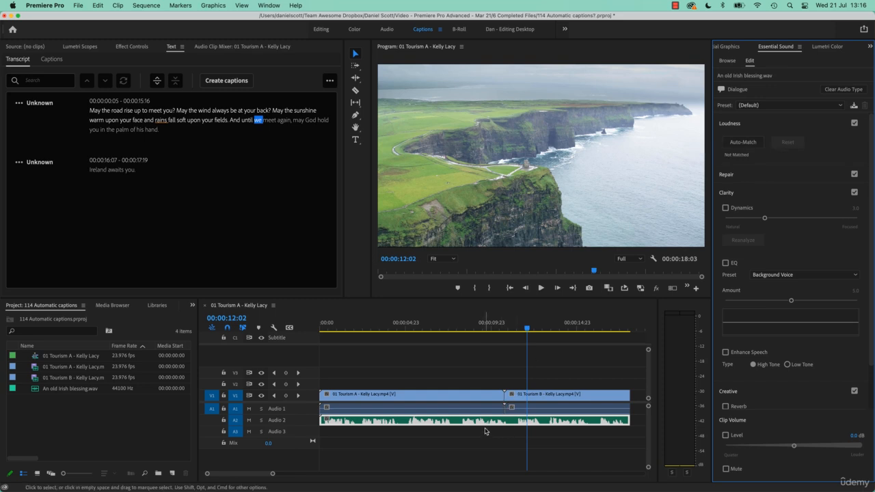
{"action": "left_click", "coordinate": [751, 141]}
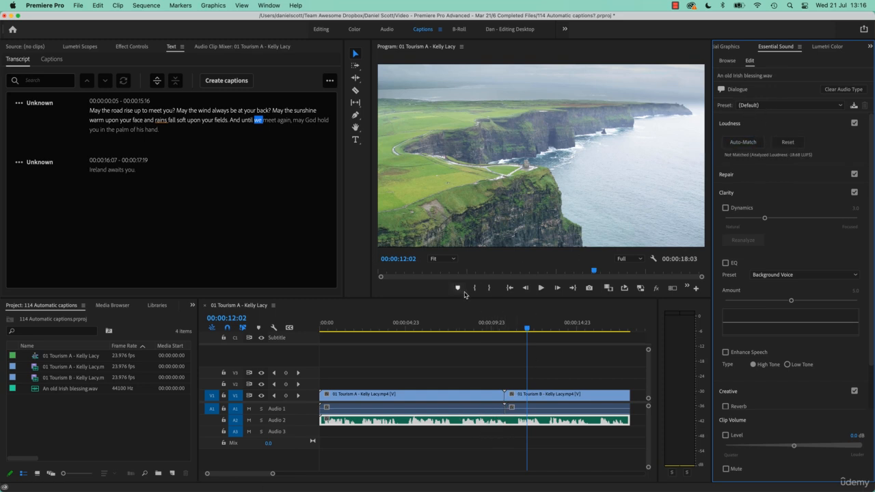
- Examine the option for audio clips tagged as Dialogue and the available languages in the re-transcription settings without transcribing
{"action": "left_click", "coordinate": [329, 80]}
{"action": "left_click", "coordinate": [309, 103]}
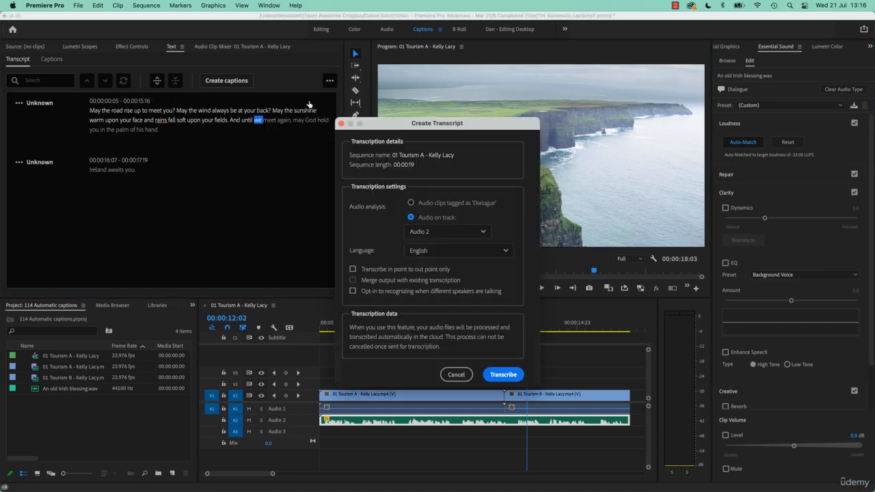
{"action": "left_click", "coordinate": [443, 205]}
{"action": "left_click", "coordinate": [441, 251]}
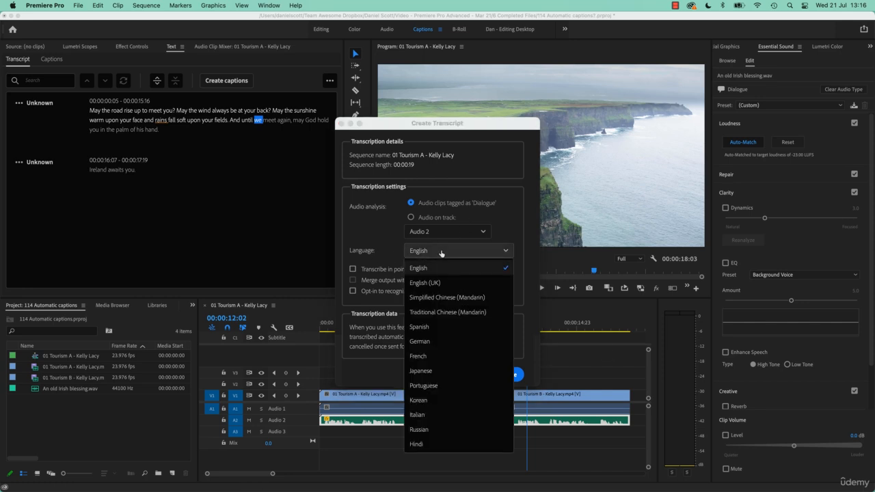
{"action": "left_click", "coordinate": [377, 229]}
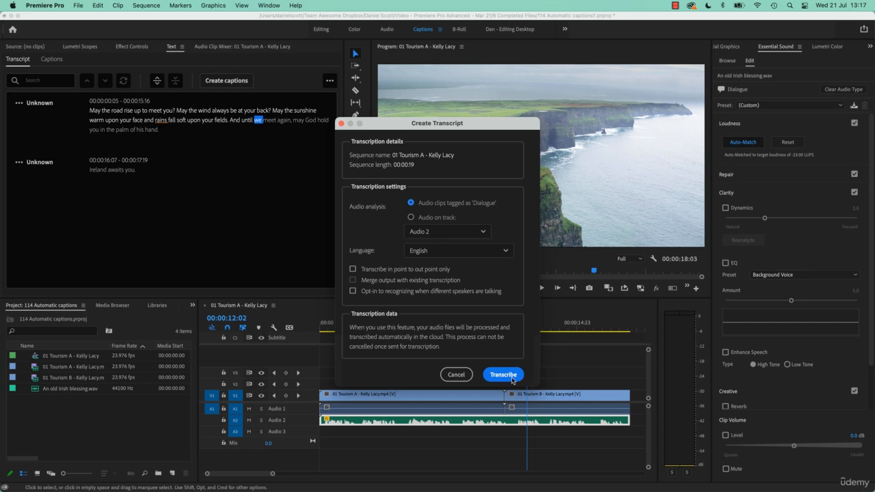
{"action": "left_click", "coordinate": [456, 375]}
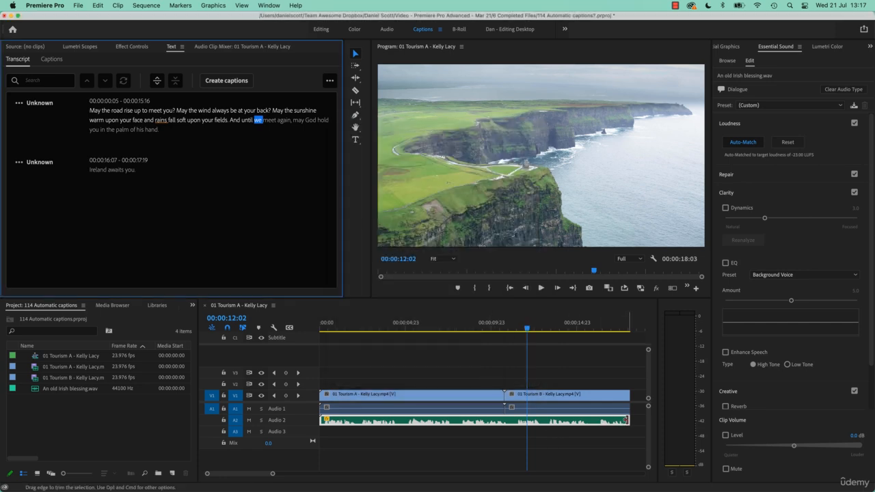
- Trim the end of the Audio 2 narration clip to about 8 seconds and import Sound 02 - Dialog Only.wav from the Sound folder
{"action": "left_click_drag", "start_coordinate": [624, 418], "coordinate": [464, 419]}
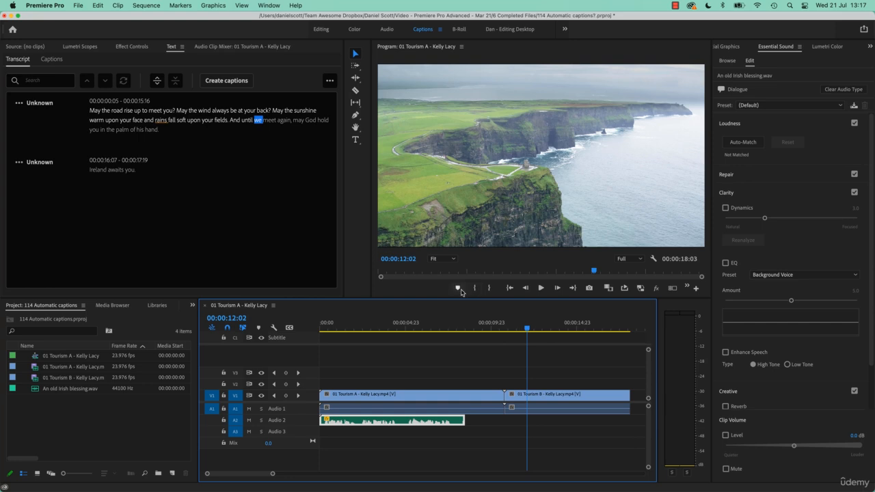
{"action": "double_click", "coordinate": [113, 446]}
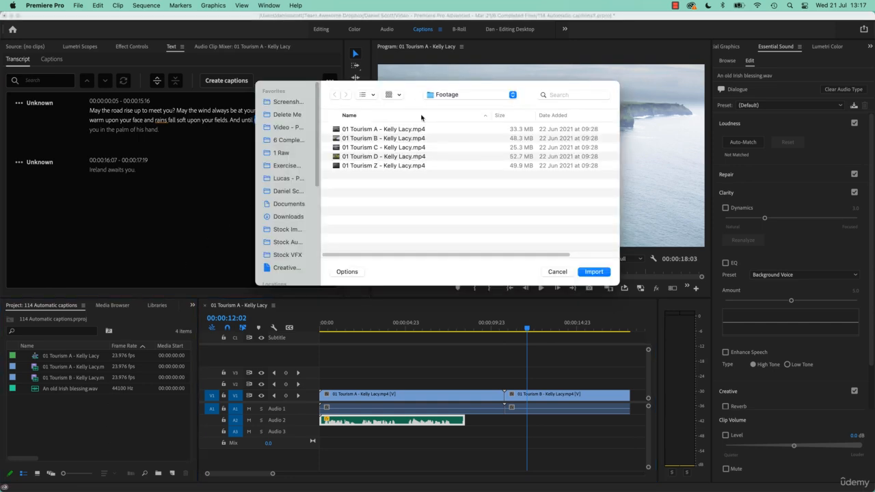
{"action": "left_click", "coordinate": [453, 97]}
{"action": "left_click", "coordinate": [458, 117]}
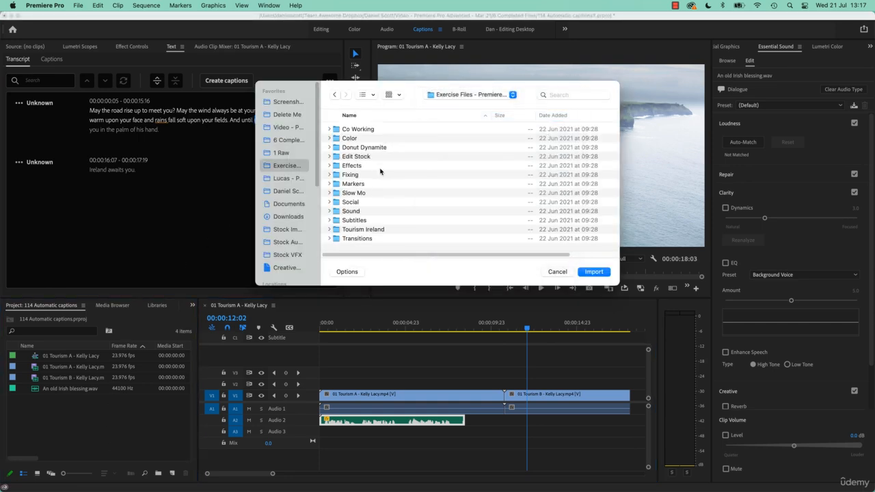
{"action": "double_click", "coordinate": [356, 210]}
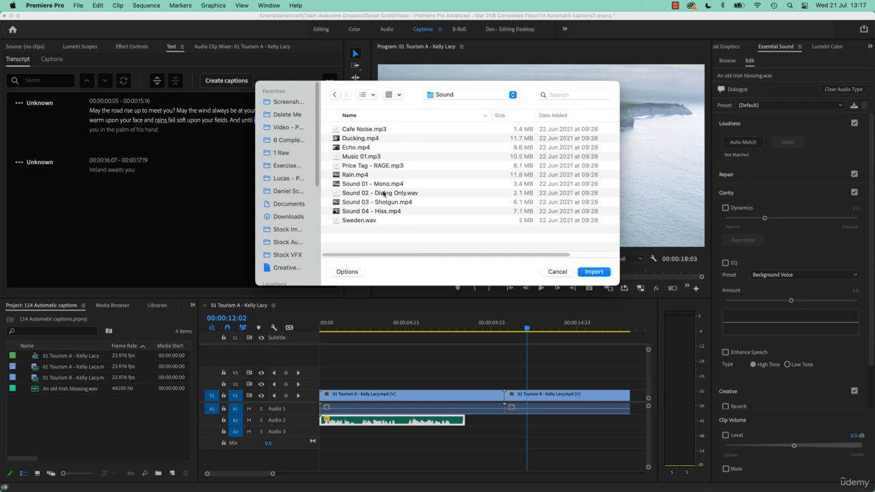
{"action": "left_click", "coordinate": [385, 193]}
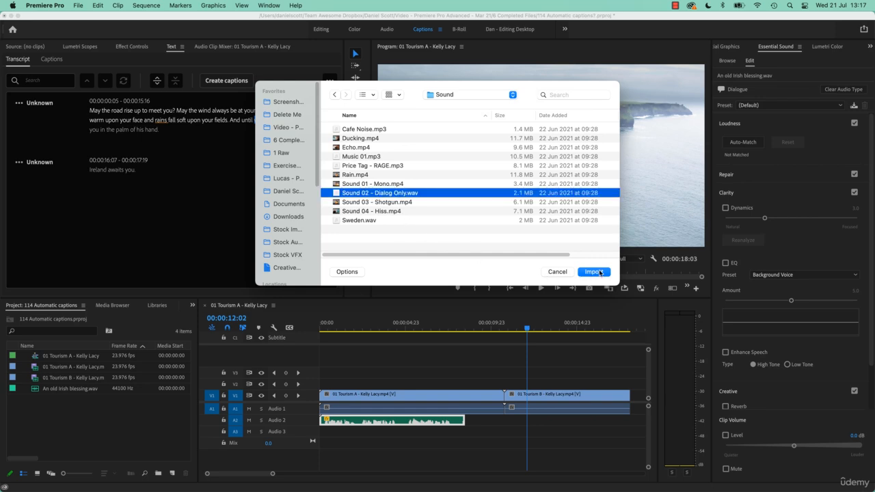
{"action": "left_click", "coordinate": [593, 272]}
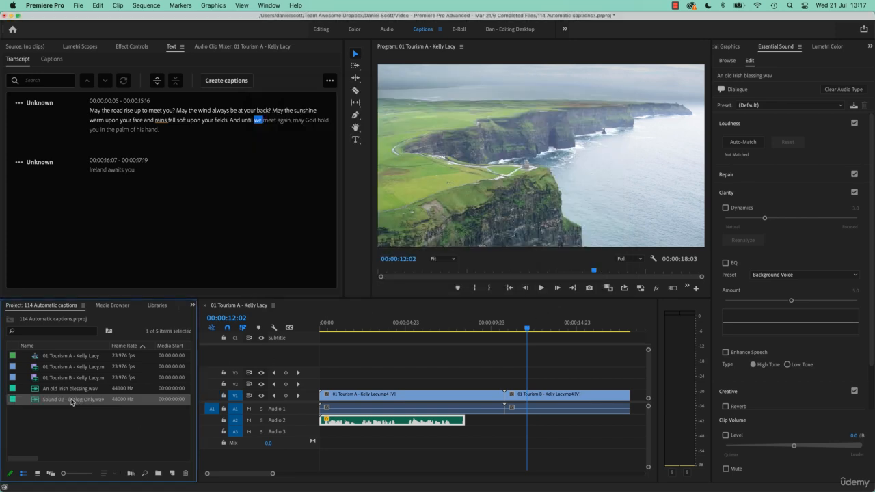
- Place Sound 02 - Dialog Only.wav directly after the narration on Audio 2, tagging it as Dialogue with auto-matched loudness
{"action": "left_click_drag", "start_coordinate": [41, 402], "coordinate": [468, 425]}
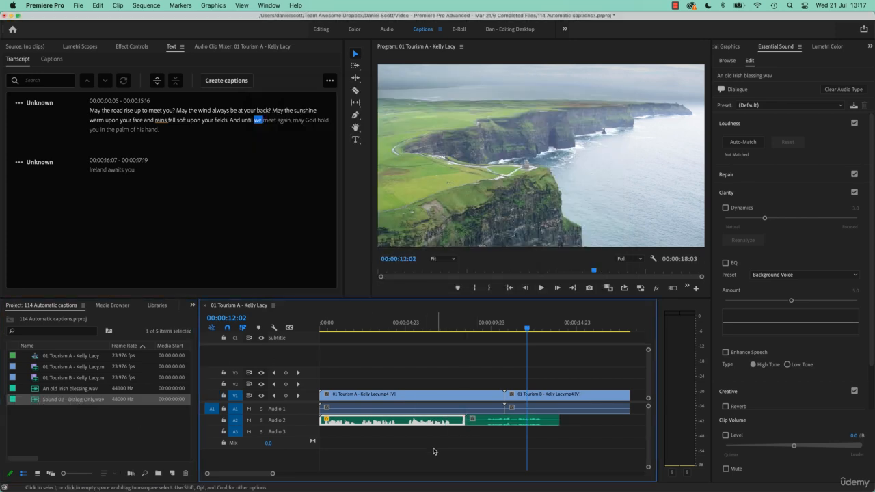
{"action": "left_click", "coordinate": [499, 425]}
{"action": "left_click", "coordinate": [792, 146]}
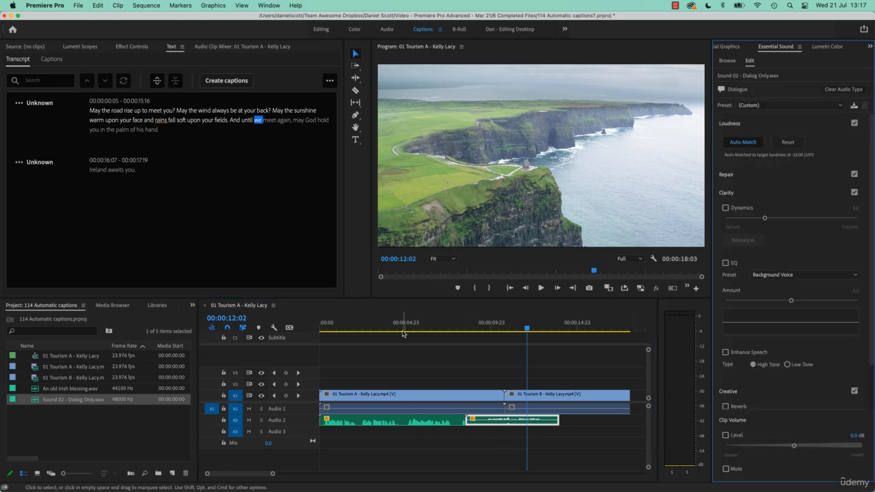
- Re-transcribe the sequence in English from clips tagged as Dialogue, opting in to recognizing when different speakers are talking
{"action": "left_click_drag", "start_coordinate": [404, 331], "coordinate": [489, 333]}
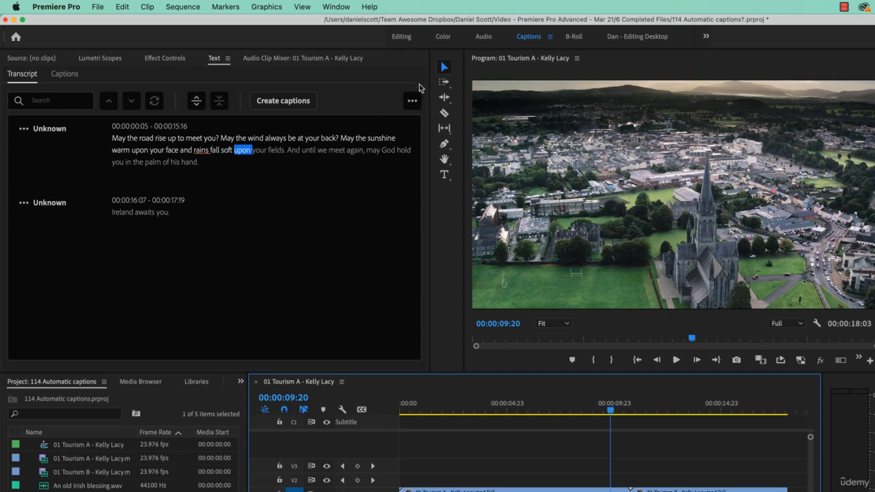
{"action": "left_click", "coordinate": [412, 100]}
{"action": "left_click", "coordinate": [406, 127]}
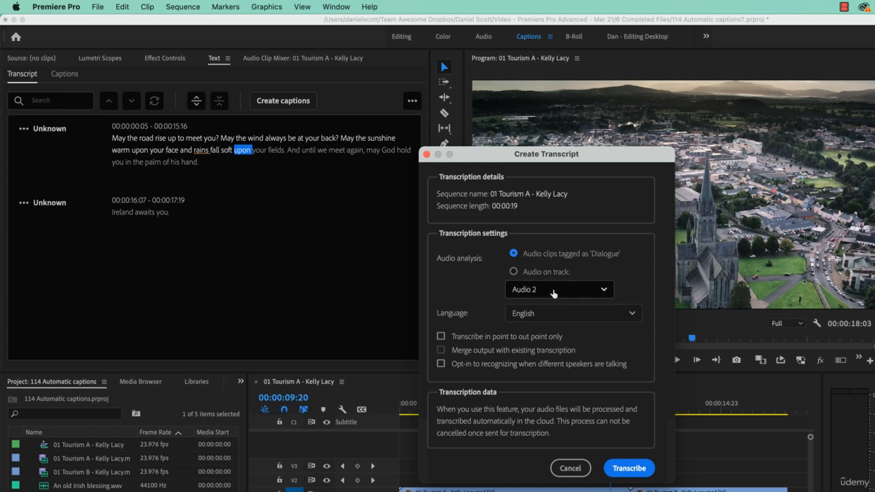
{"action": "left_click", "coordinate": [468, 364]}
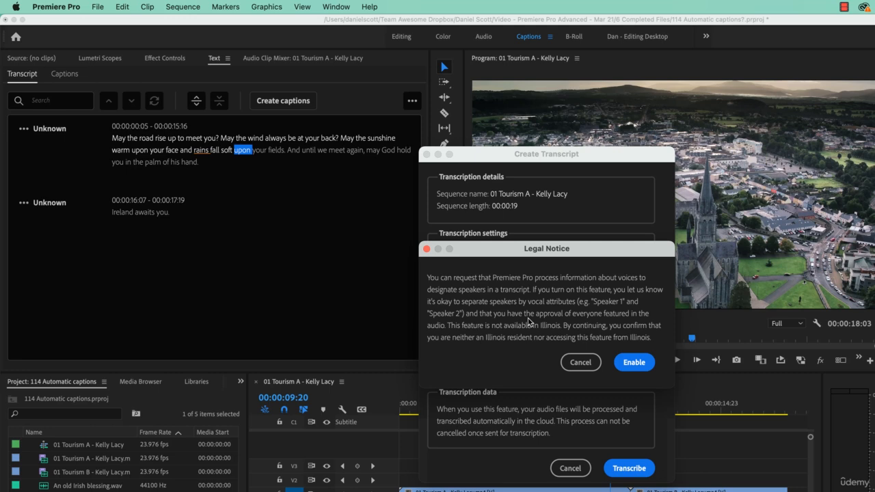
{"action": "left_click", "coordinate": [635, 364]}
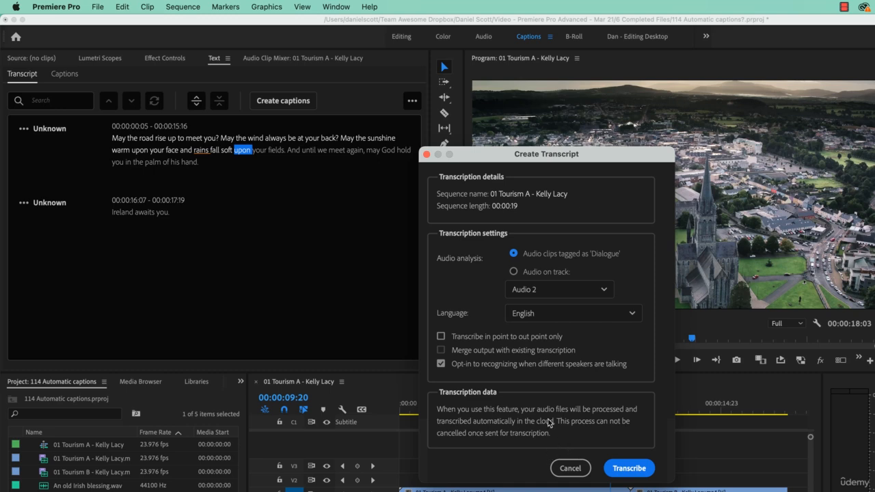
{"action": "left_click", "coordinate": [633, 466]}
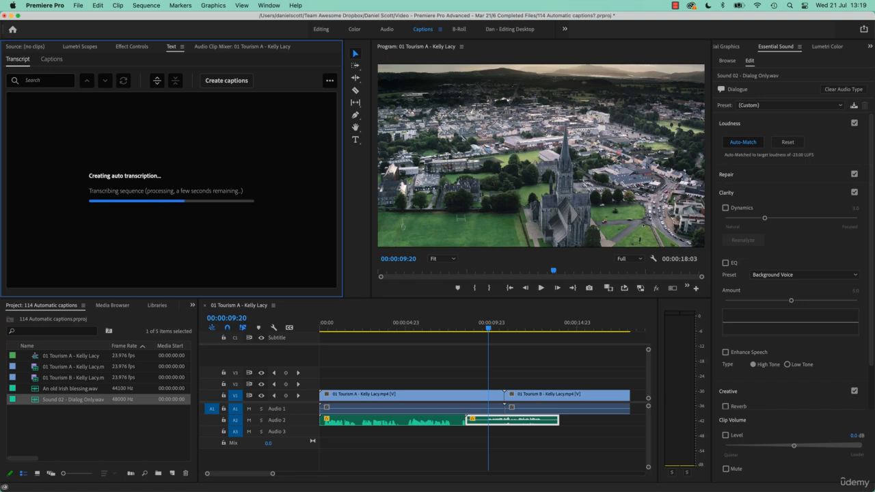
- Play the sequence across the change of speaker to check the new transcript's speaker separation
{"action": "left_click_drag", "start_coordinate": [464, 327], "coordinate": [444, 325]}
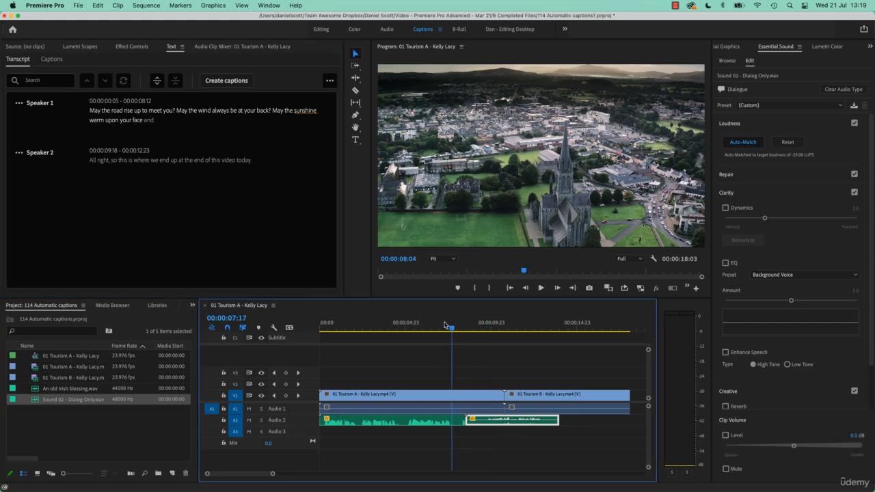
{"action": "left_click", "coordinate": [234, 111]}
{"action": "key", "text": "space"}
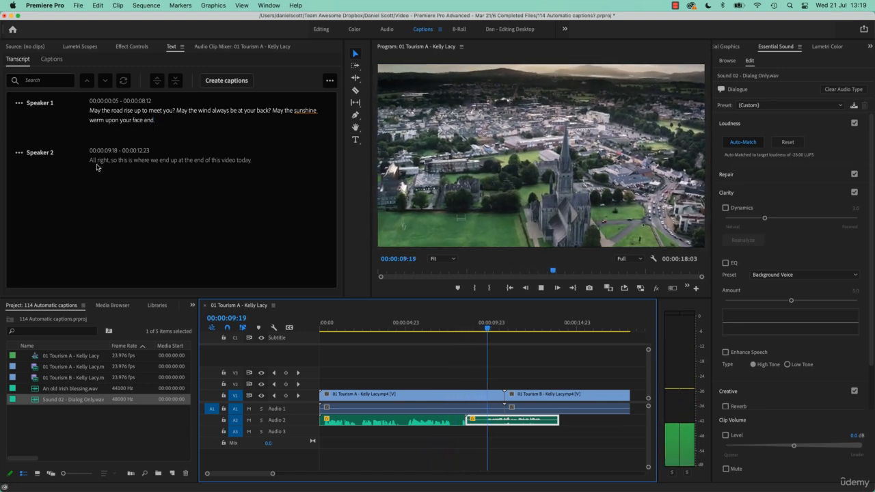
{"action": "key", "text": "space"}
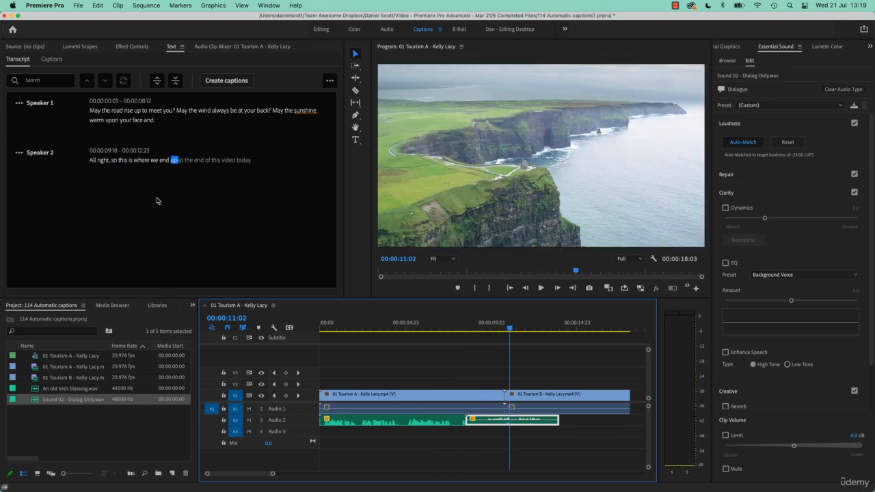
- Rename Speaker 1 and Speaker 2 in the transcript with the speakers' own names and save the changes
{"action": "left_click", "coordinate": [39, 103]}
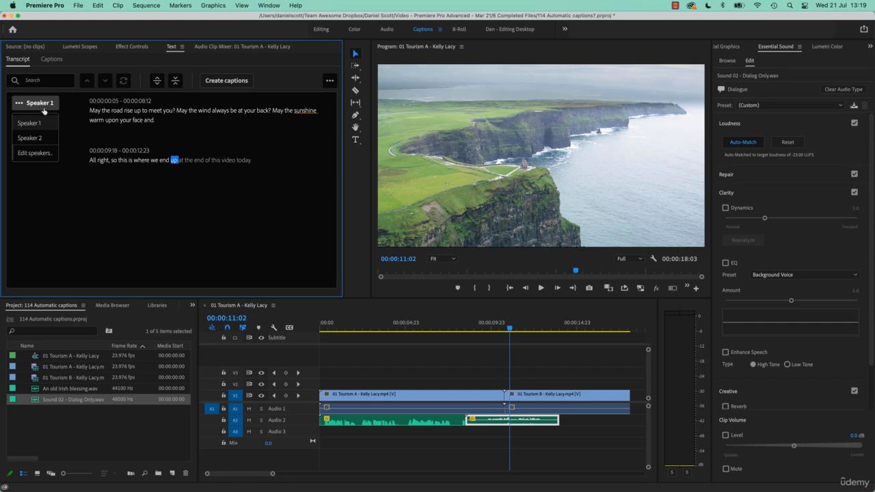
{"action": "left_click", "coordinate": [39, 153]}
{"action": "left_click", "coordinate": [230, 139]}
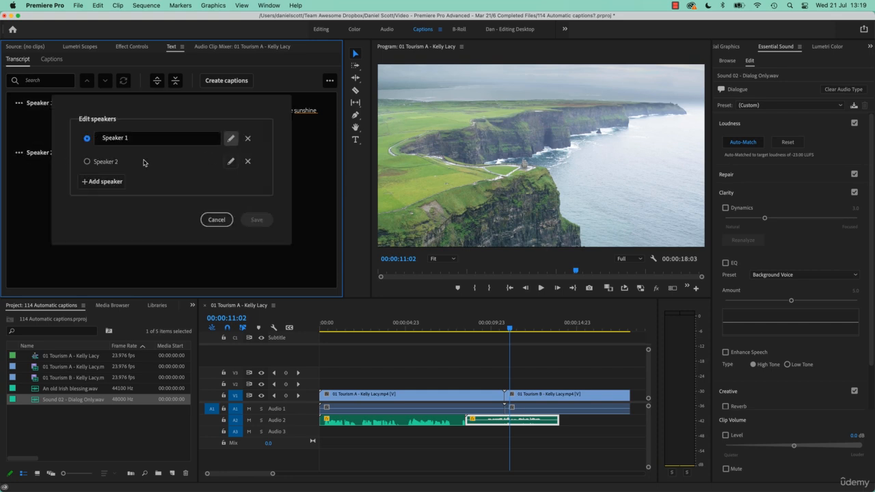
{"action": "type", "text": "Kat"}
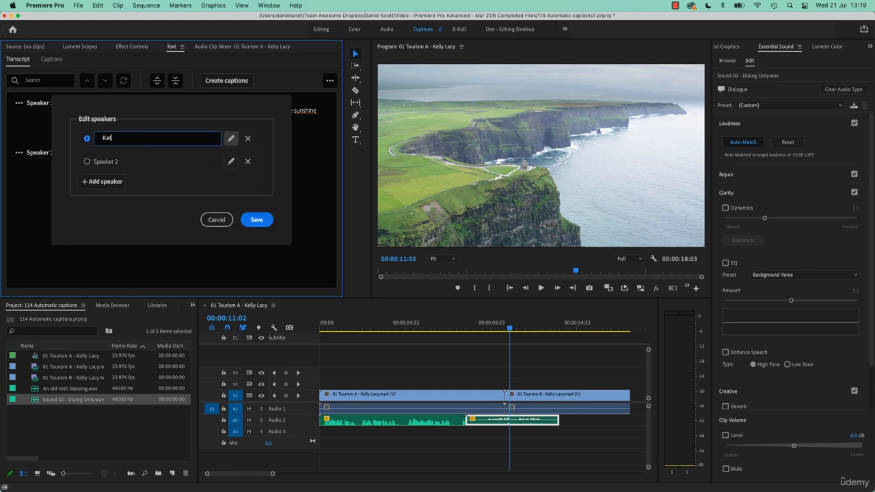
{"action": "type", "text": "hy"}
{"action": "key", "text": "Return"}
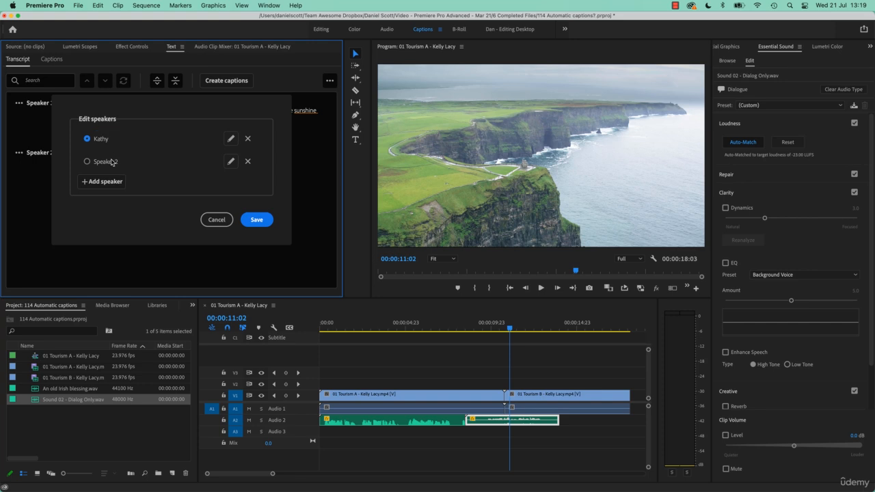
{"action": "left_click", "coordinate": [230, 162]}
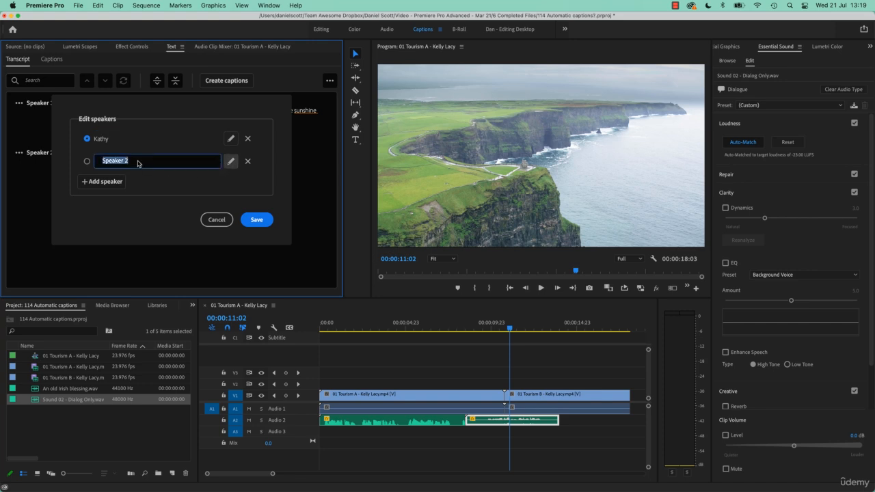
{"action": "type", "text": "andsome Dan"}
{"action": "left_click", "coordinate": [257, 220]}
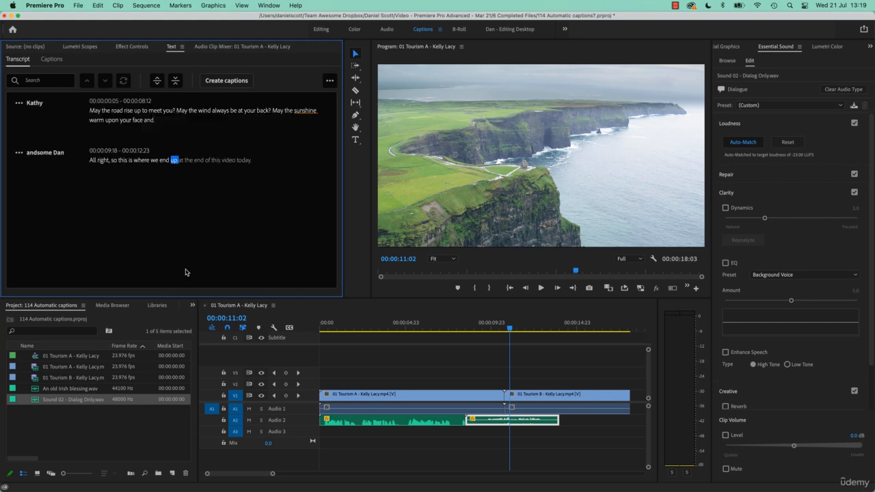
- Open the caption creation settings for the transcript and review the available caption presets and formats
{"action": "left_click", "coordinate": [219, 81]}
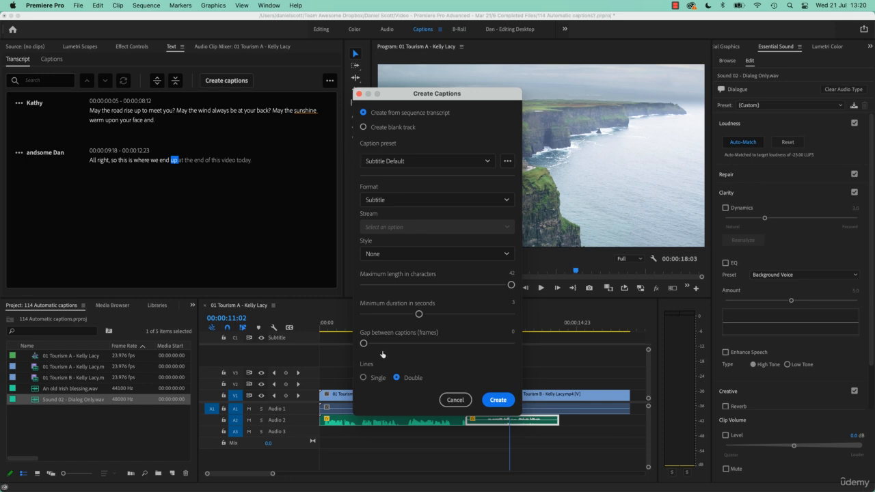
{"action": "left_click", "coordinate": [373, 164]}
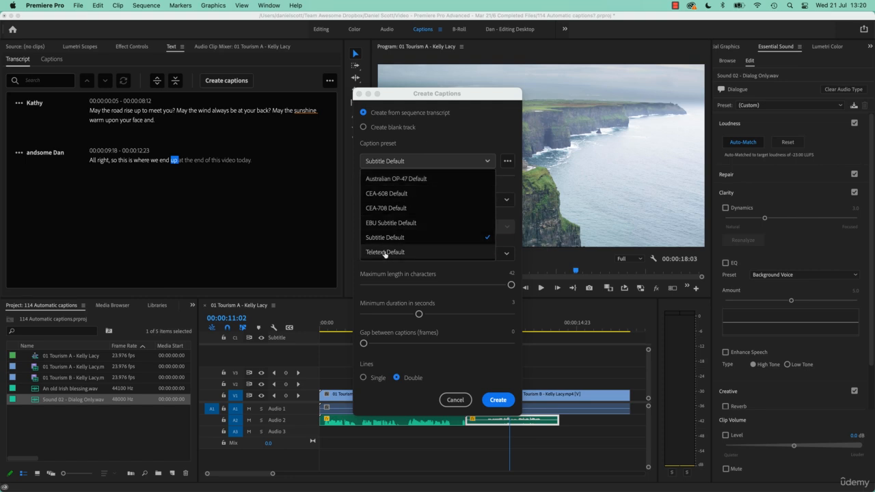
{"action": "left_click", "coordinate": [409, 161]}
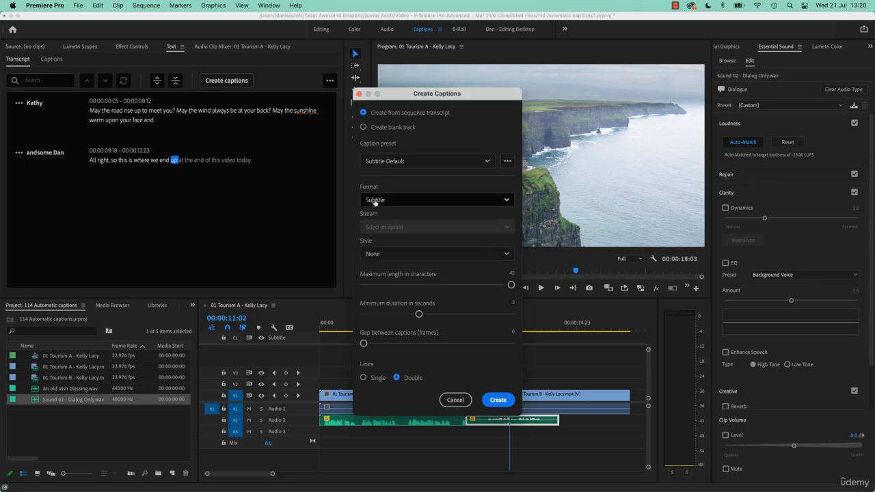
{"action": "left_click", "coordinate": [385, 199]}
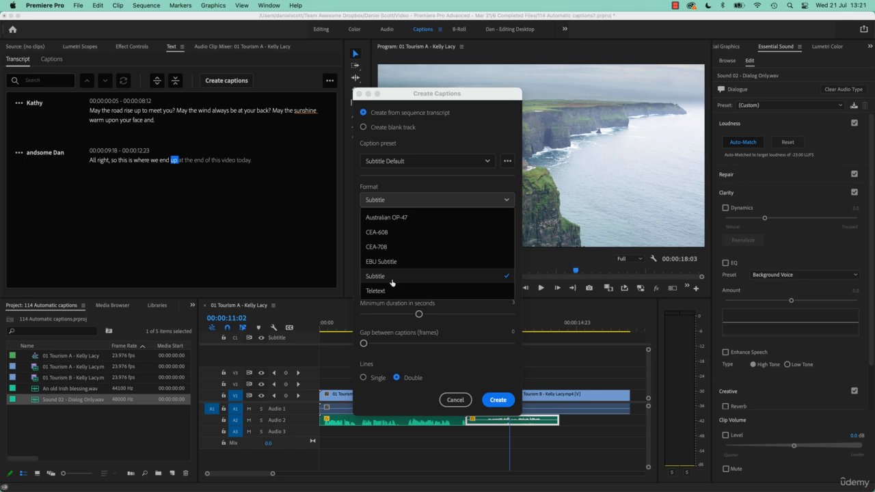
{"action": "left_click", "coordinate": [389, 179]}
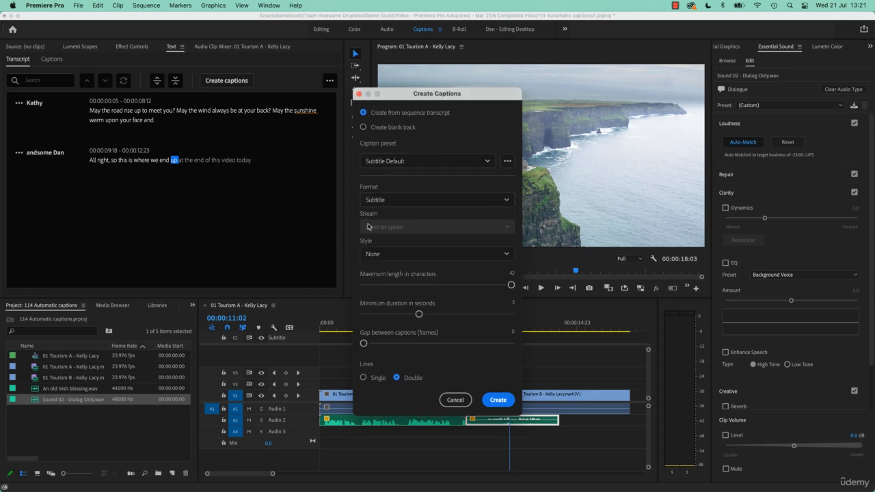
- Try the Teletext caption format and switch the format back to Subtitle
{"action": "left_click", "coordinate": [396, 203]}
{"action": "left_click", "coordinate": [377, 292]}
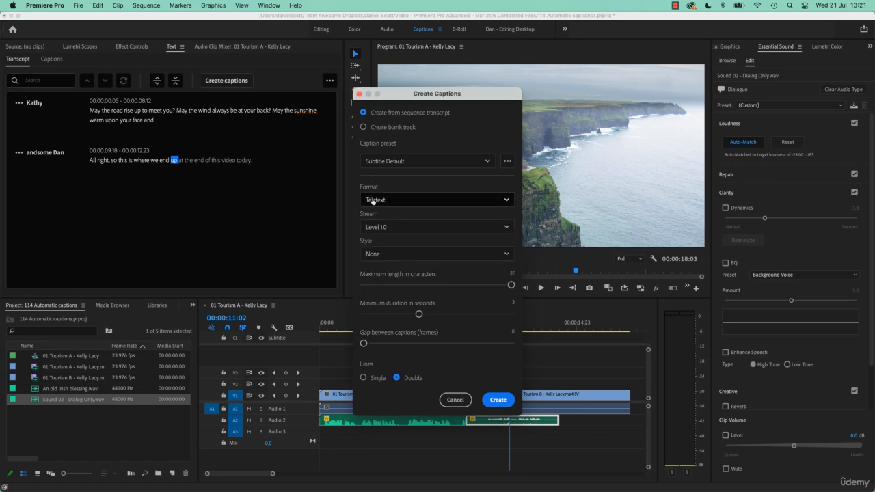
{"action": "left_click", "coordinate": [377, 199]}
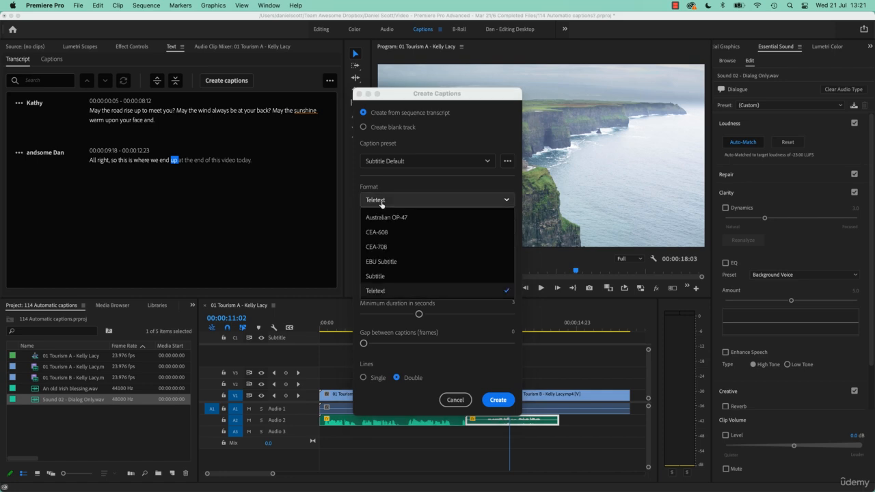
{"action": "left_click", "coordinate": [376, 276]}
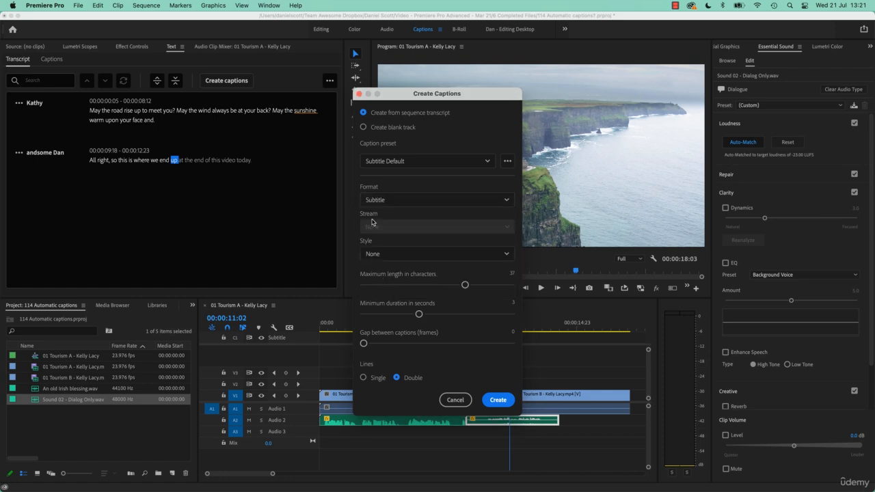
- Create double-line Subtitle captions from the sequence transcript with no style, and check the first caption near the start of the timeline
{"action": "left_click", "coordinate": [382, 254]}
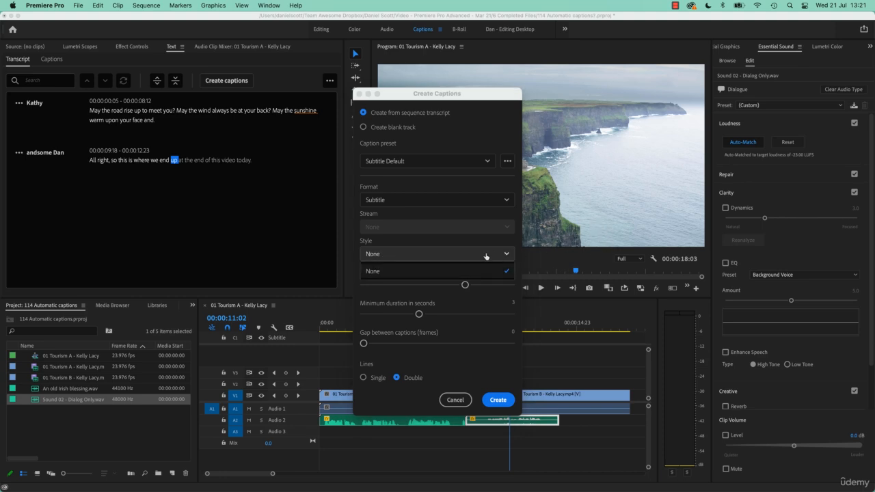
{"action": "left_click", "coordinate": [441, 269]}
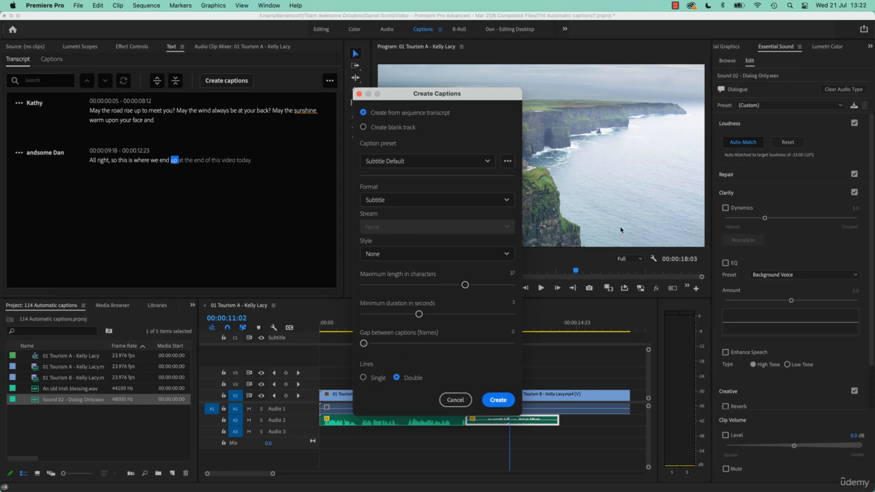
{"action": "left_click", "coordinate": [504, 401]}
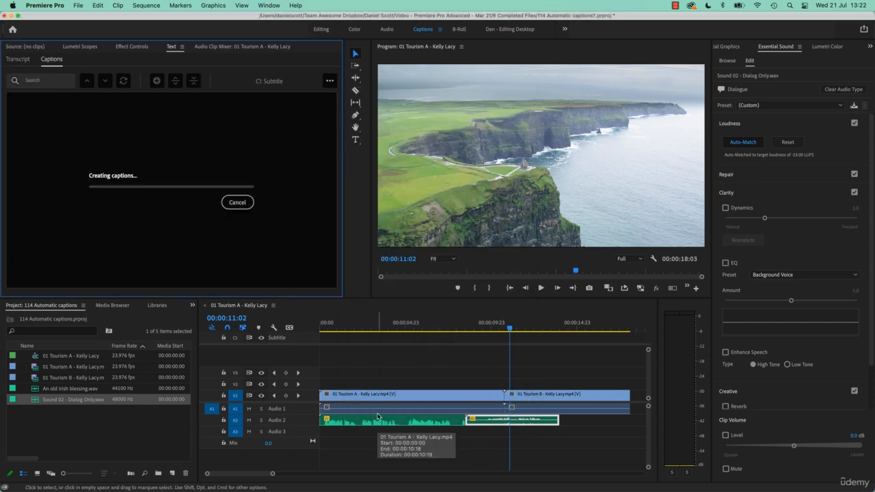
{"action": "left_click", "coordinate": [337, 328]}
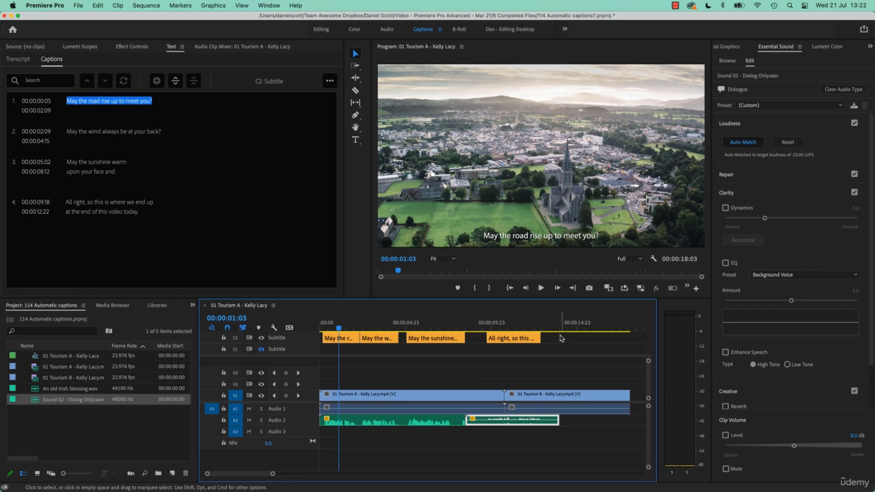
- Delete all the generated captions from the subtitle track and return to the transcript
{"action": "left_click_drag", "start_coordinate": [559, 334], "coordinate": [307, 344]}
{"action": "key", "text": "Delete"}
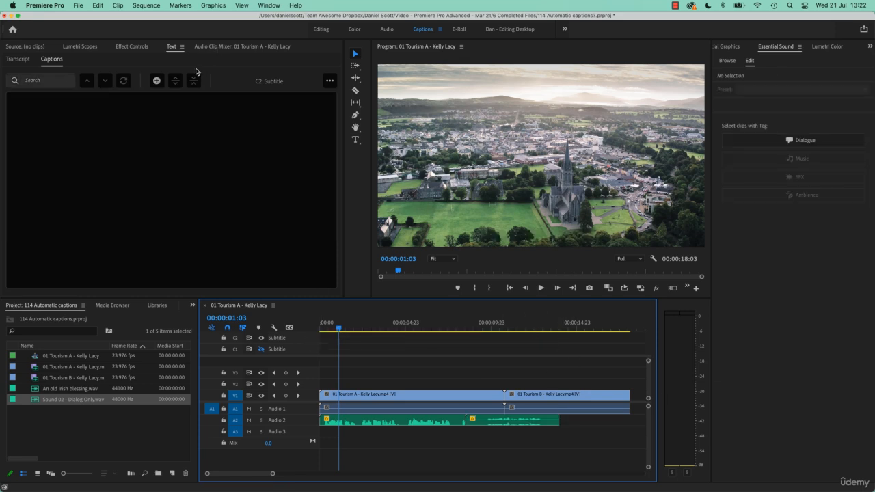
{"action": "left_click", "coordinate": [18, 60]}
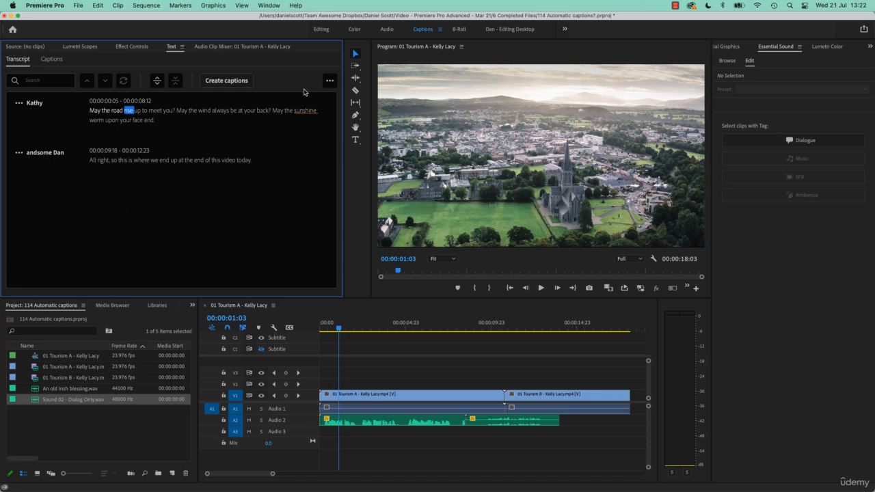
- Mark an in-to-out range around the second spoken sentence on the timeline, ending at 00:00:05:01
{"action": "left_click", "coordinate": [330, 81]}
{"action": "left_click", "coordinate": [348, 328]}
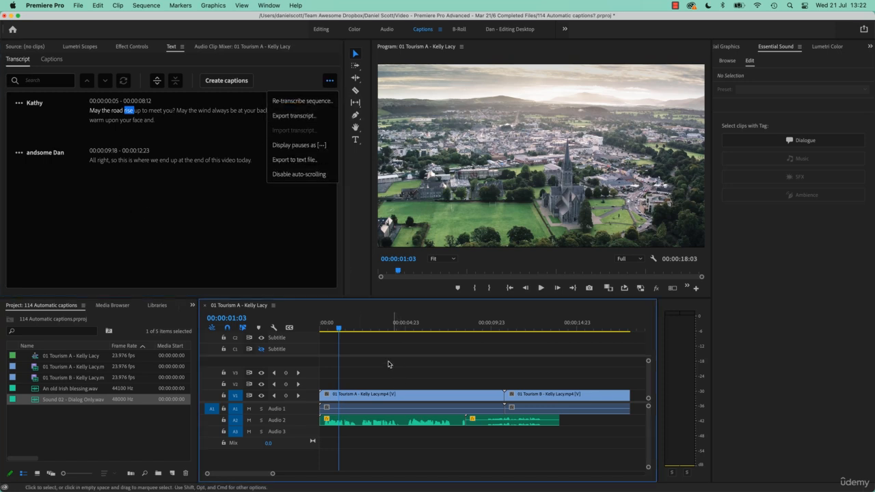
{"action": "left_click_drag", "start_coordinate": [347, 329], "coordinate": [407, 333]}
{"action": "key", "text": "i"}
{"action": "key", "text": "o"}
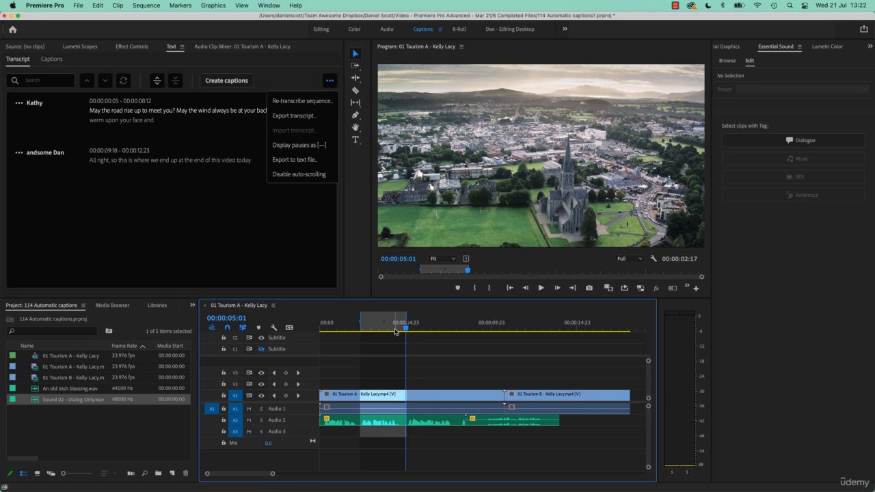
- Try setting up a re-transcription of only the in-to-out range without speaker recognition, cancelling before it is transcribed
{"action": "left_click", "coordinate": [303, 101]}
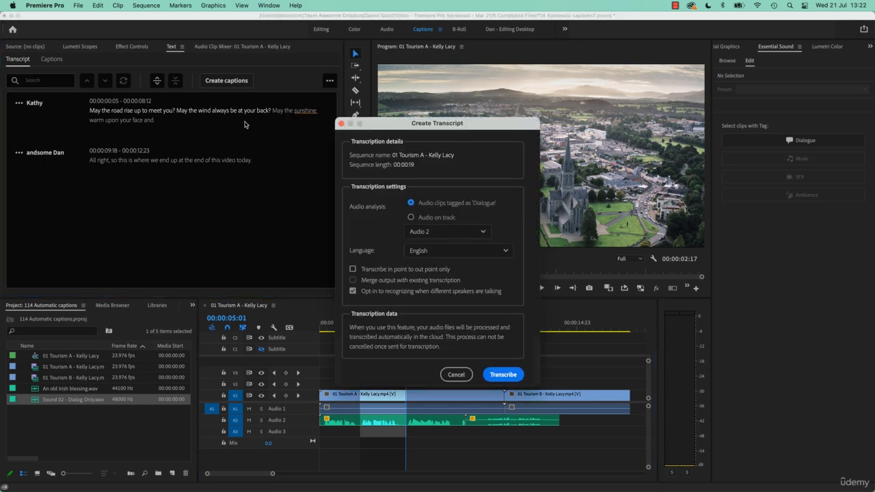
{"action": "left_click", "coordinate": [353, 269]}
{"action": "left_click", "coordinate": [352, 291]}
{"action": "left_click", "coordinate": [456, 374]}
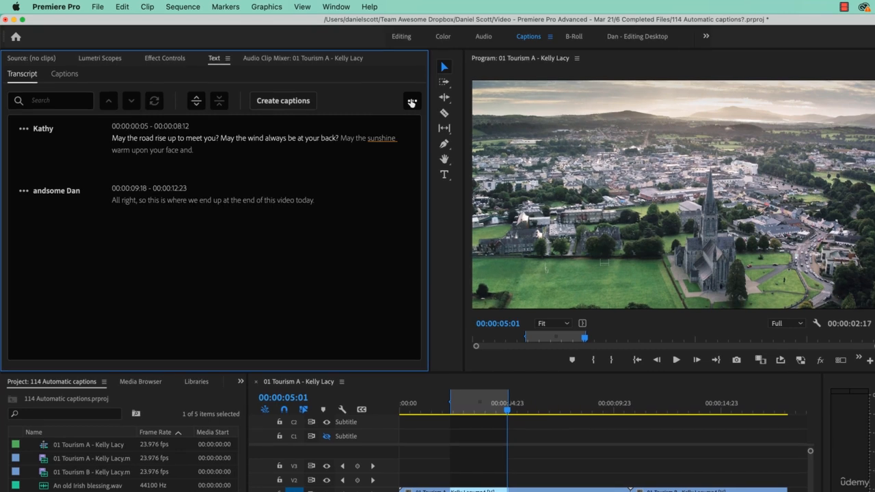
- Export the transcript as a transcript file to the Desktop folder, keeping the suggested file name
{"action": "left_click", "coordinate": [411, 102]}
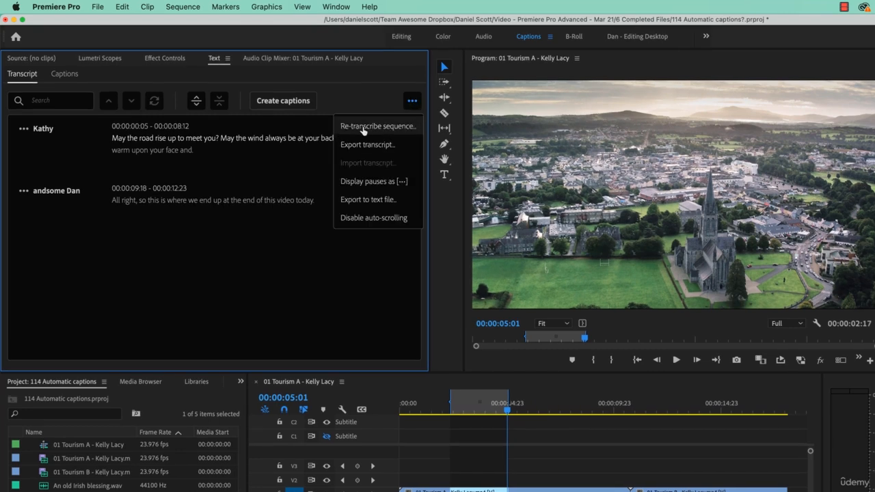
{"action": "left_click", "coordinate": [355, 146]}
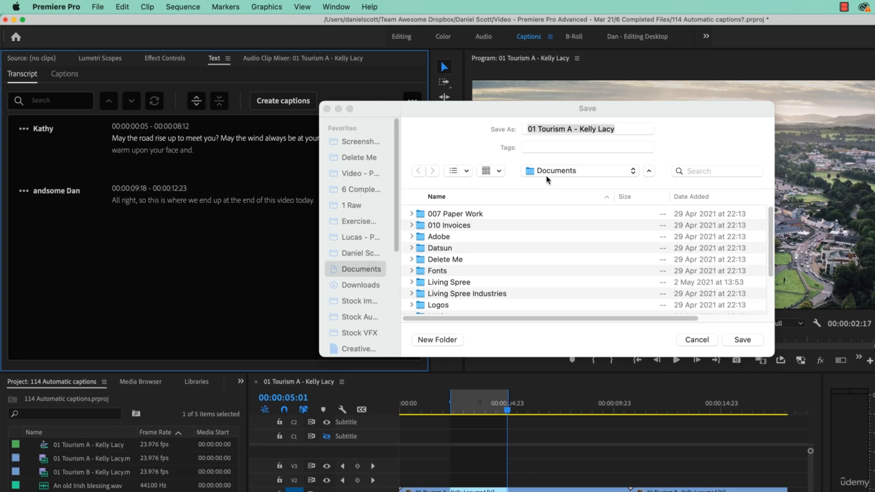
{"action": "left_click", "coordinate": [547, 179]}
{"action": "left_click", "coordinate": [557, 185]}
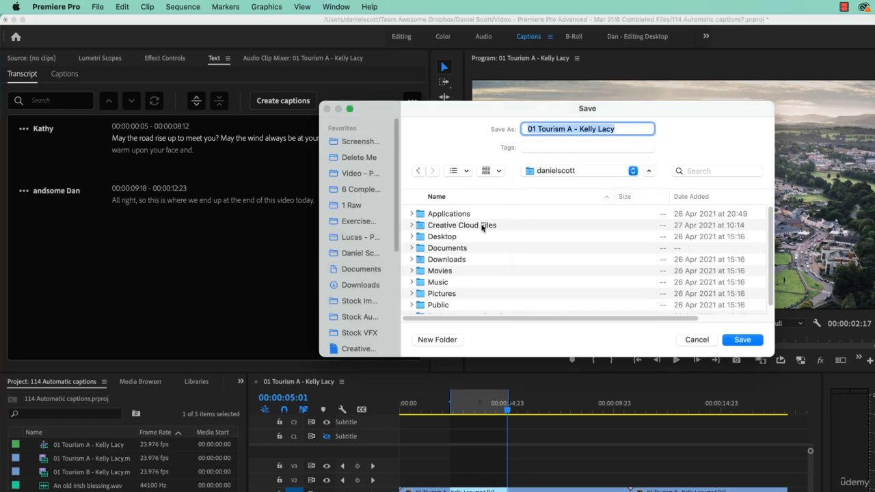
{"action": "double_click", "coordinate": [443, 239]}
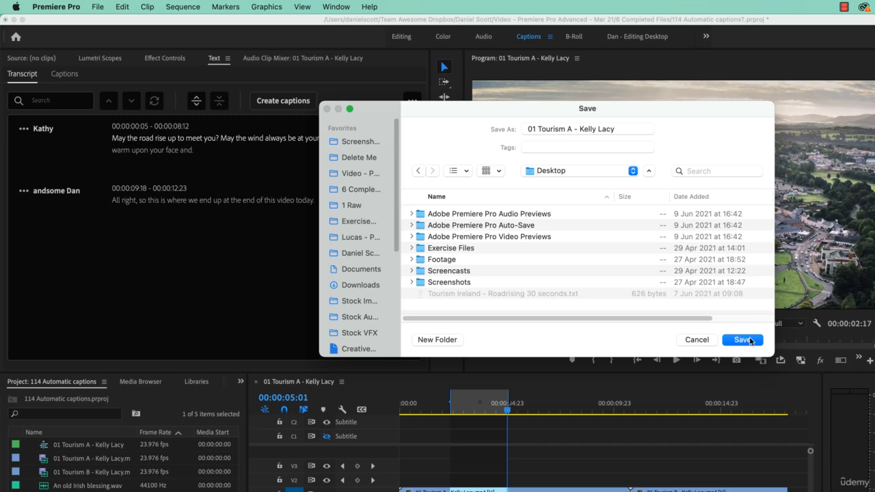
{"action": "left_click", "coordinate": [749, 341]}
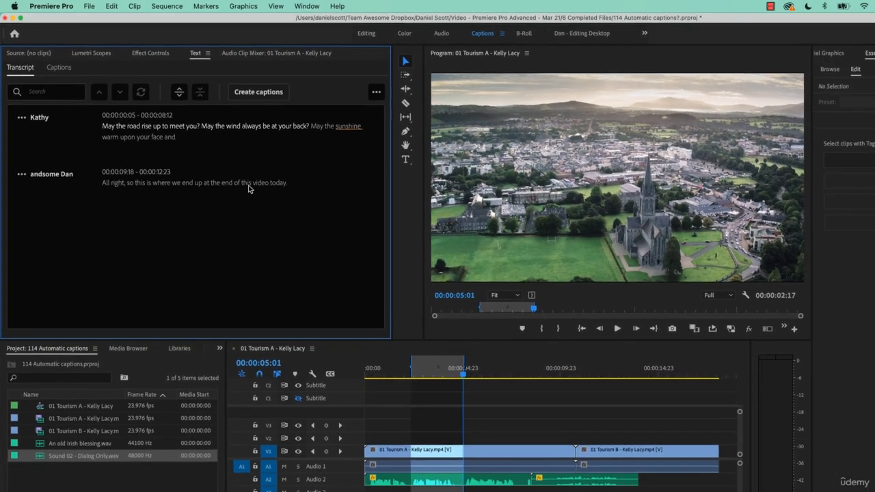
- Switch to Finder, add the Desktop folder to the favourites, and open it
{"action": "key", "text": "super+Tab"}
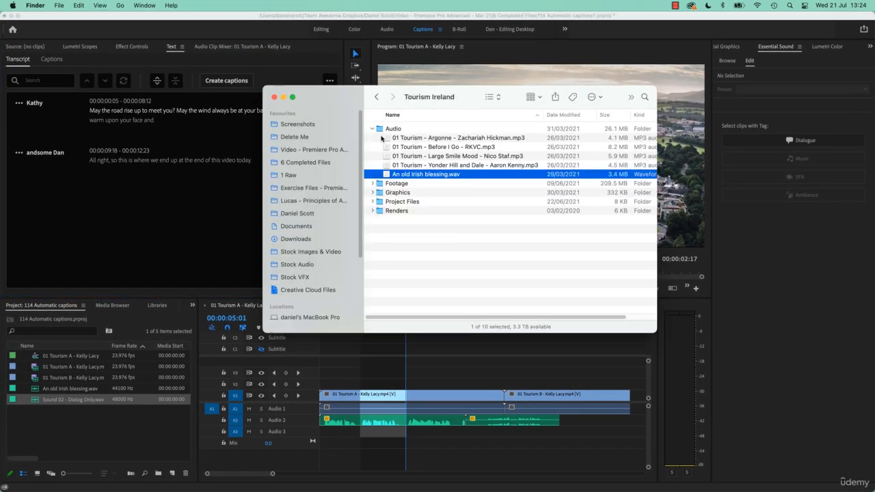
{"action": "left_click", "coordinate": [420, 99], "text": "super"}
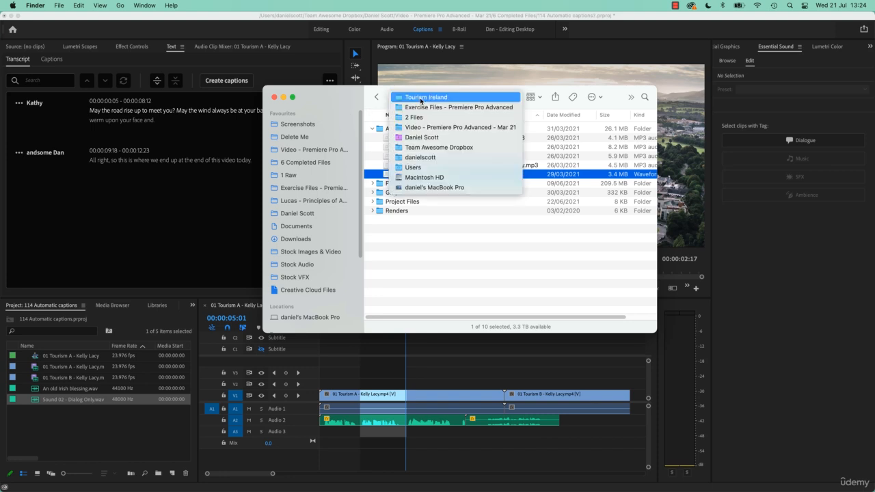
{"action": "left_click", "coordinate": [397, 158]}
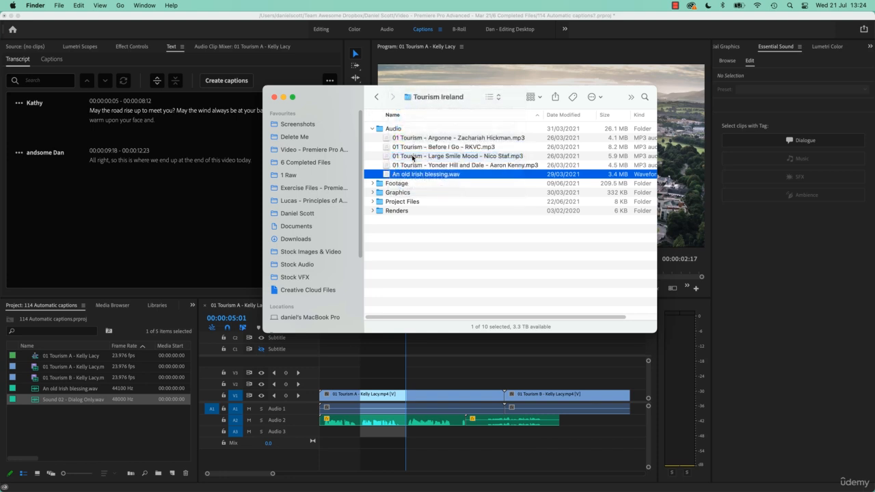
{"action": "left_click_drag", "start_coordinate": [395, 147], "coordinate": [308, 151]}
{"action": "left_click", "coordinate": [296, 152]}
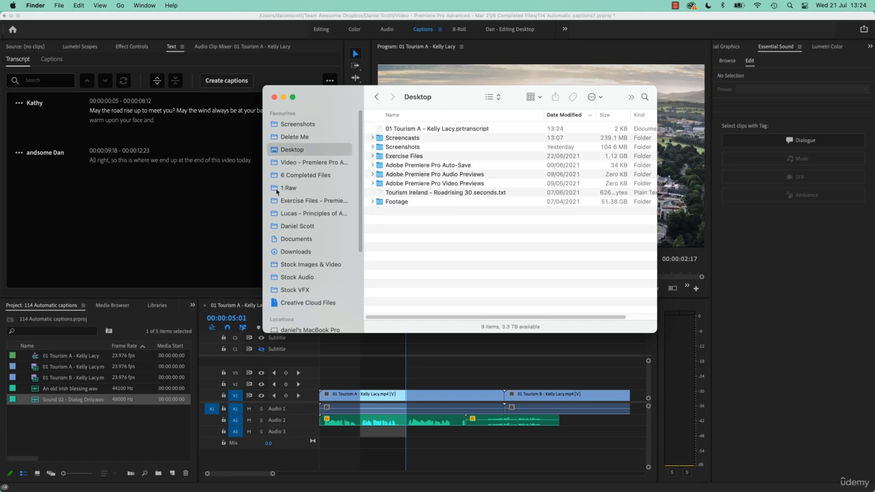
- Preview the exported .prtranscript file and open it in TextEdit to inspect its contents
{"action": "left_click", "coordinate": [465, 129]}
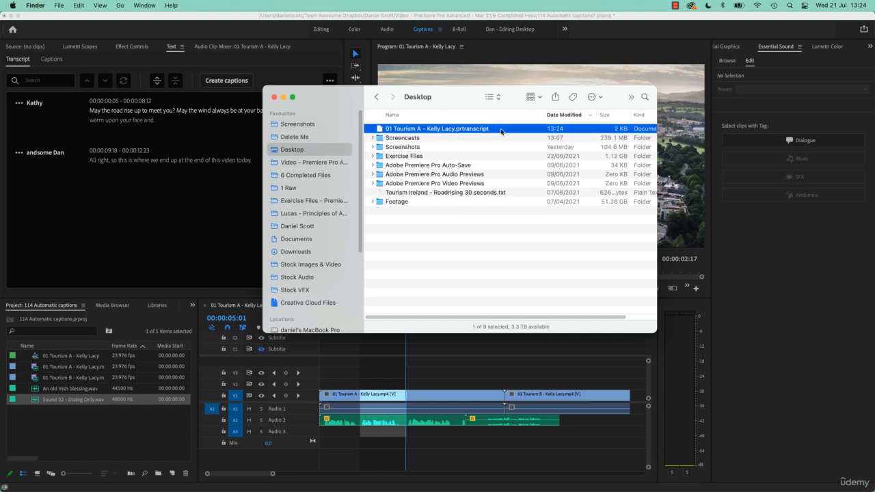
{"action": "key", "text": "space"}
{"action": "key", "text": "space"}
{"action": "right_click", "coordinate": [481, 129]}
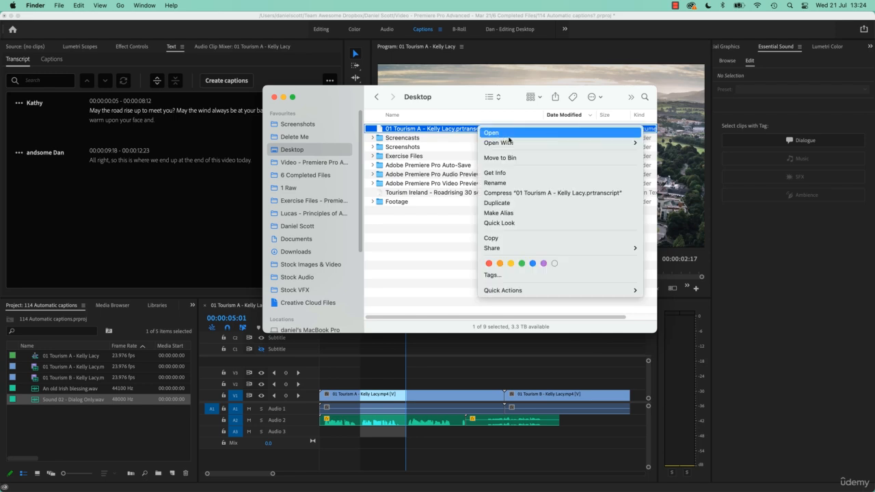
{"action": "mouse_move", "coordinate": [546, 142]}
{"action": "left_click", "coordinate": [677, 142]}
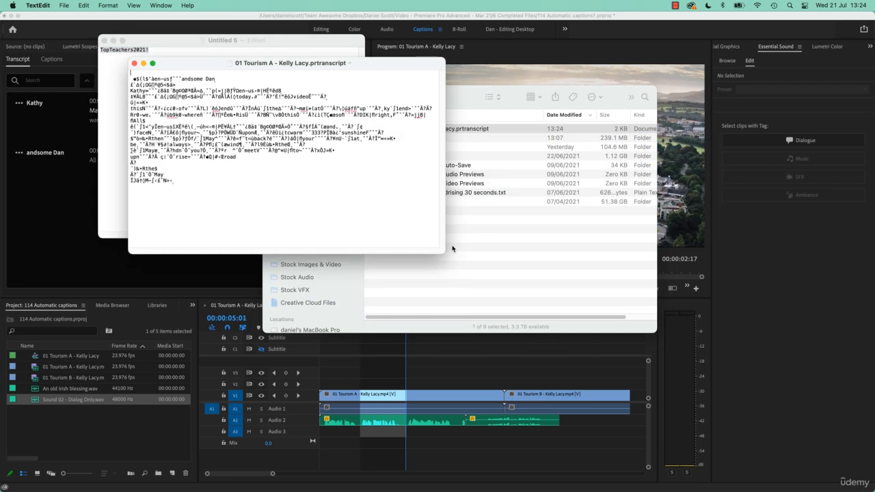
{"action": "left_click", "coordinate": [489, 252]}
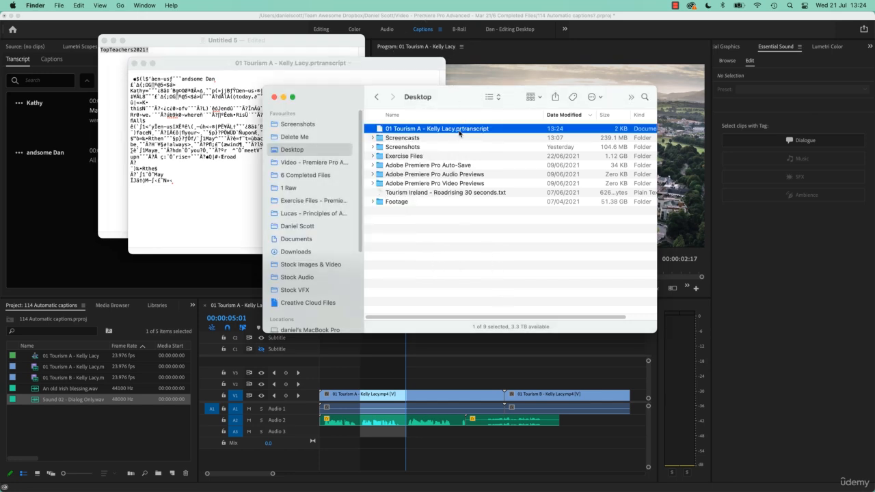
- Switch back to Premiere Pro and try exporting the transcript as a plain text file, cancelling the save
{"action": "left_click", "coordinate": [392, 19]}
{"action": "left_click", "coordinate": [327, 81]}
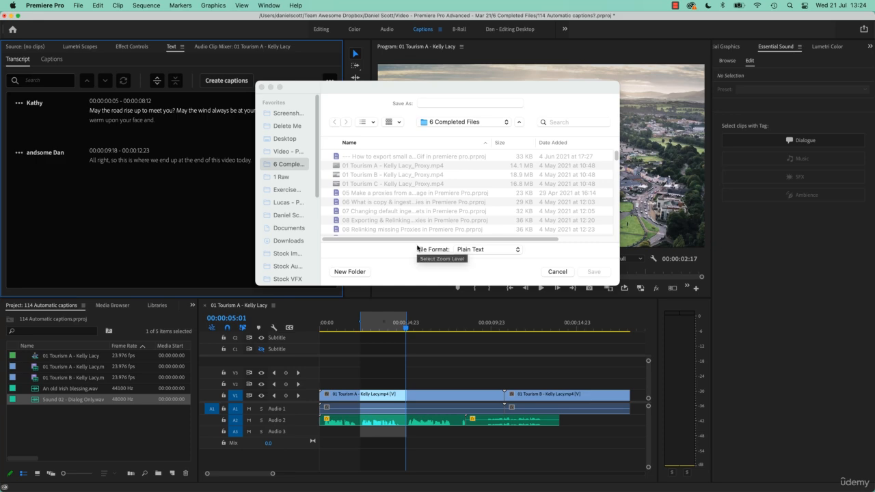
{"action": "left_click", "coordinate": [557, 271]}
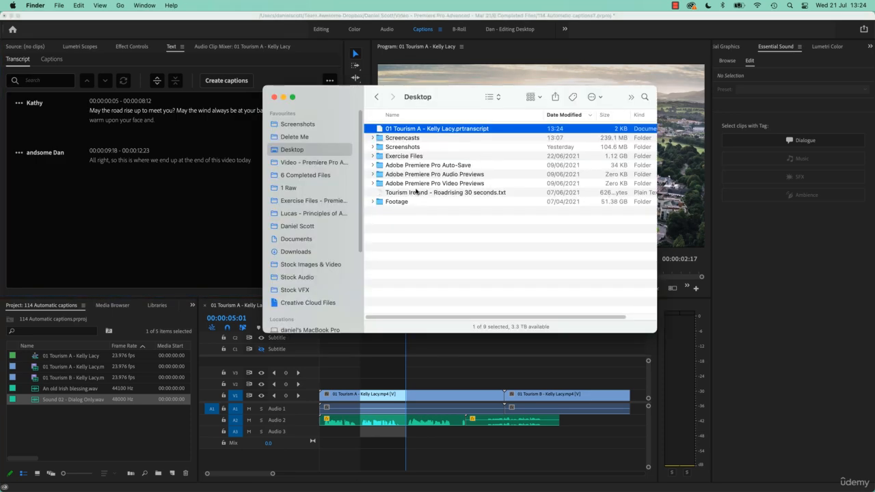
- Preview the Tourism Ireland - Roadrising 30 seconds.txt file on the Desktop in Finder
{"action": "left_click", "coordinate": [418, 193]}
{"action": "key", "text": "space"}
{"action": "key", "text": "space"}
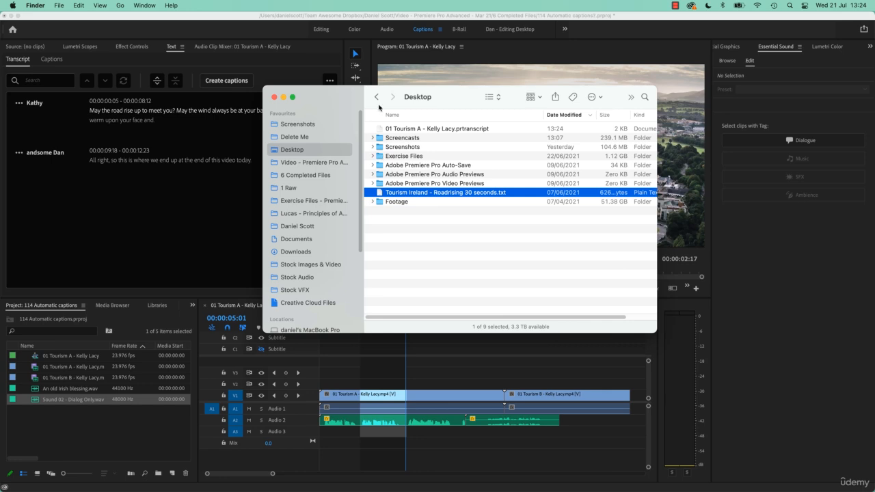
- Switch back to Premiere Pro and export the transcript to the Desktop as a plain text file named Transcript
{"action": "key", "text": "super+Tab"}
{"action": "left_click", "coordinate": [329, 81]}
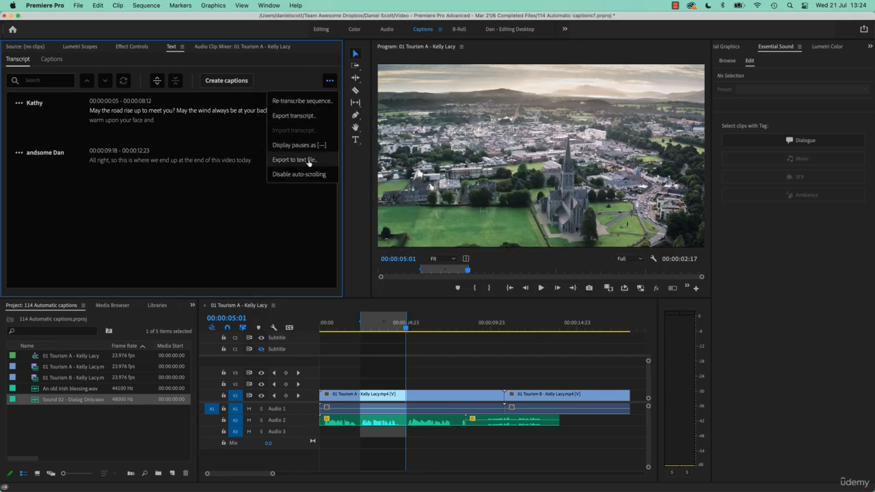
{"action": "left_click", "coordinate": [309, 160]}
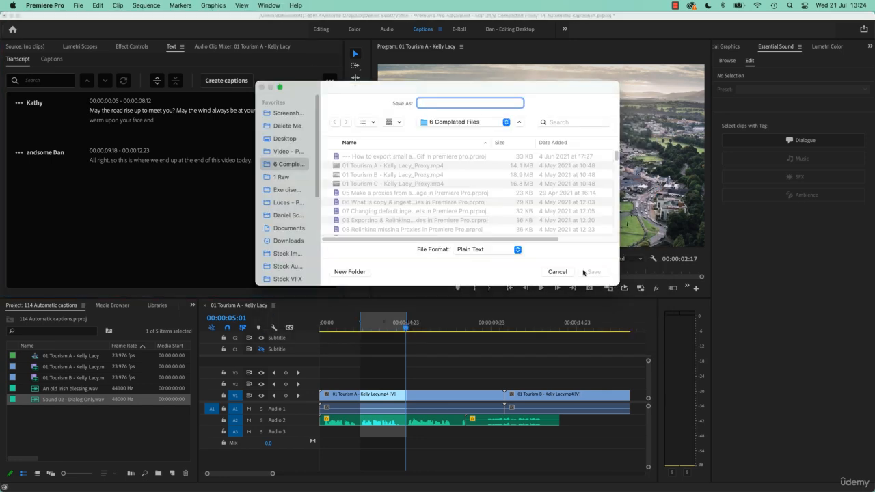
{"action": "left_click", "coordinate": [291, 139]}
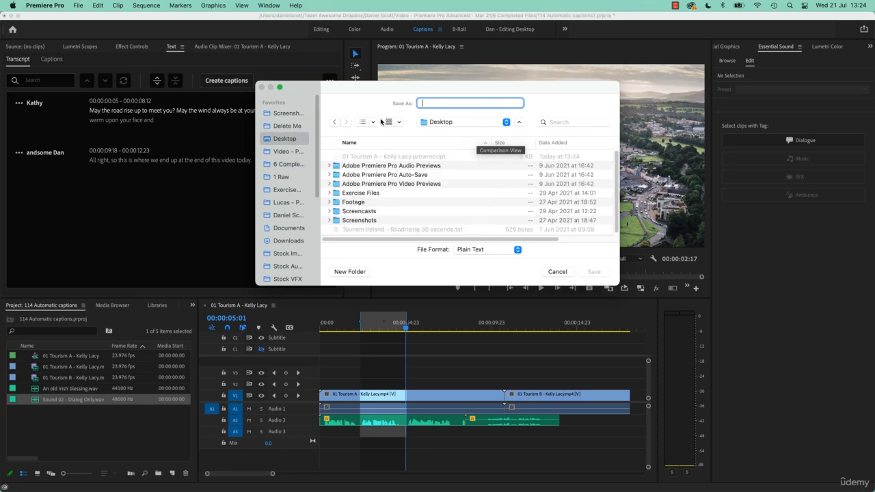
{"action": "type", "text": "Transcript"}
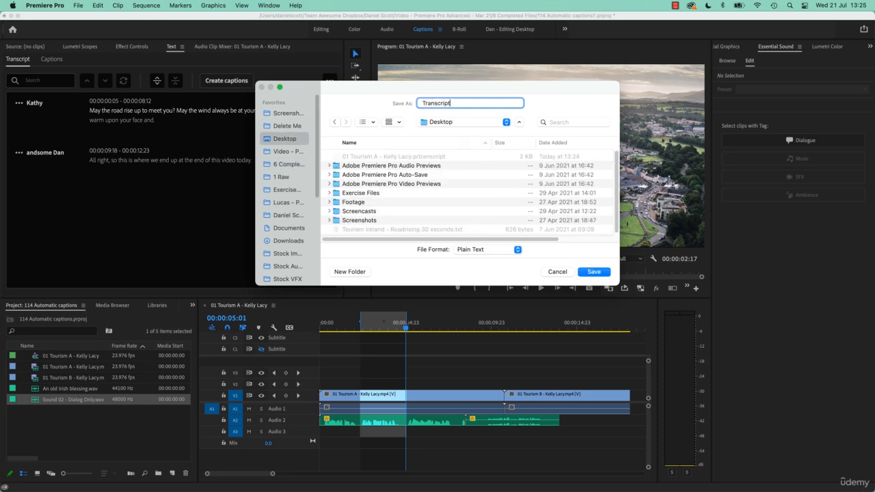
{"action": "key", "text": "Return"}
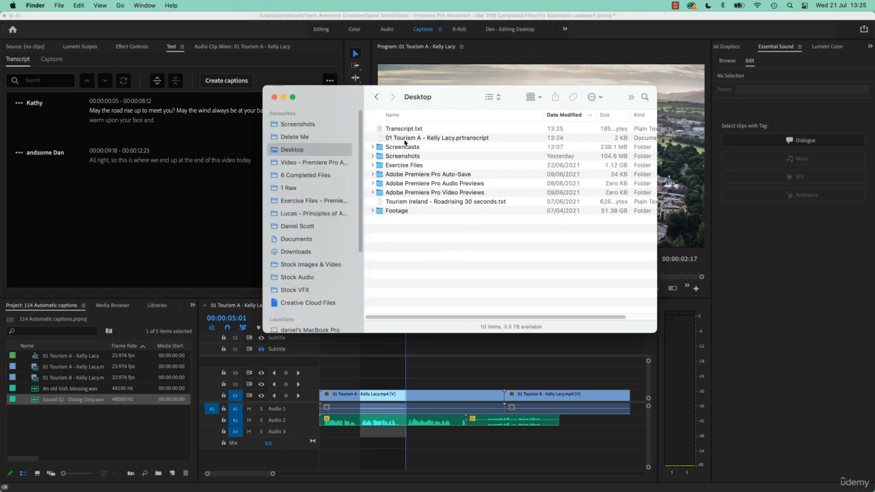
- Preview Transcript.txt on the Desktop in Finder and return to Premiere Pro
{"action": "left_click", "coordinate": [408, 129]}
{"action": "key", "text": "space"}
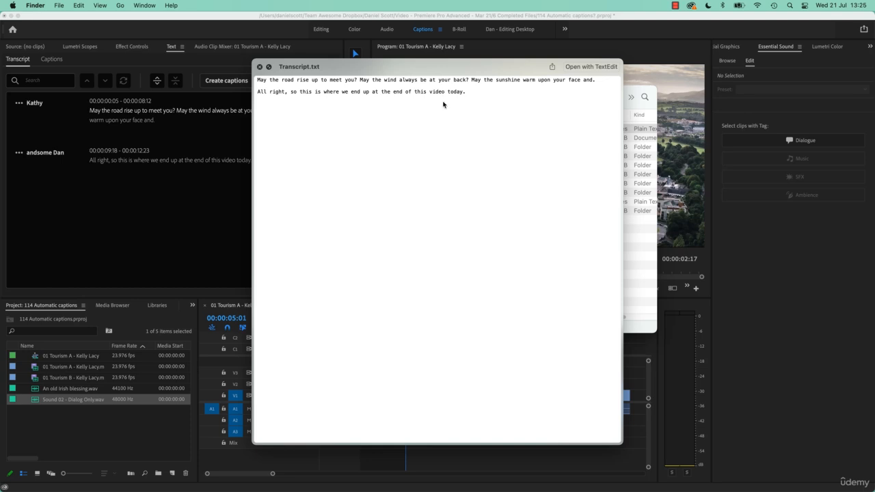
{"action": "left_click", "coordinate": [177, 247]}
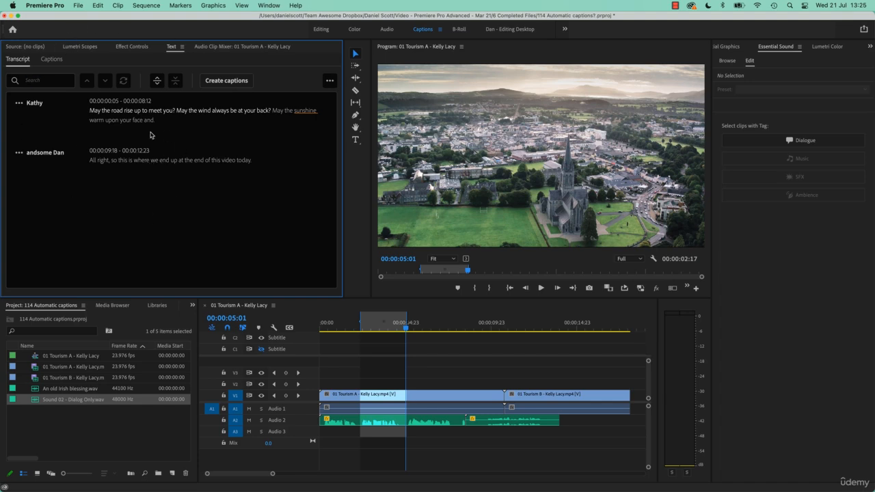
- Play a short stretch of the sequence from about 00:00:02:01 to check how the transcript follows playback
{"action": "left_click", "coordinate": [329, 80]}
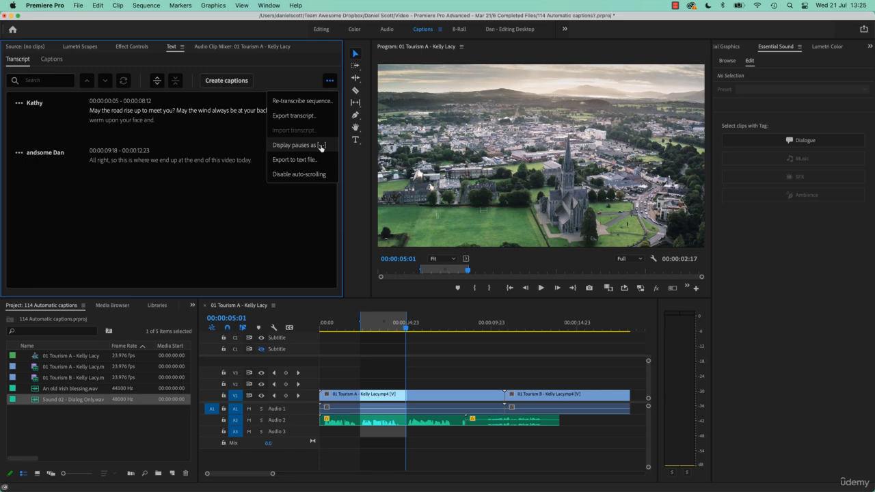
{"action": "left_click", "coordinate": [301, 175]}
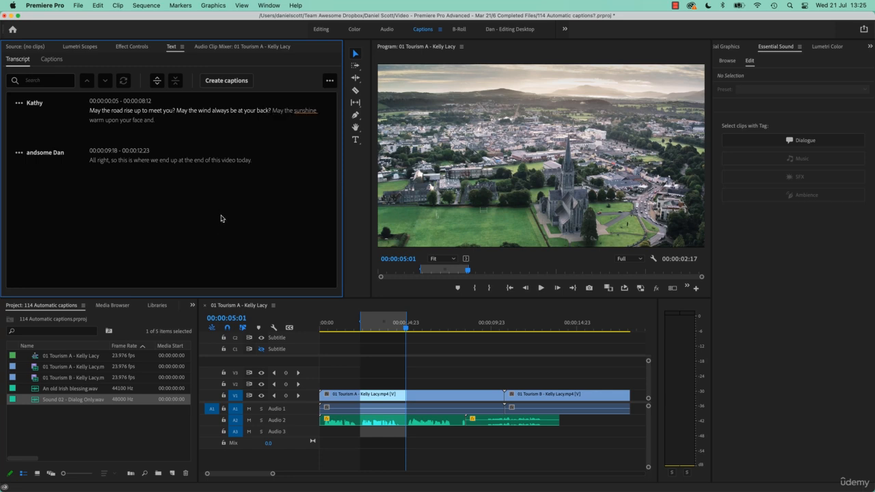
{"action": "left_click", "coordinate": [356, 330]}
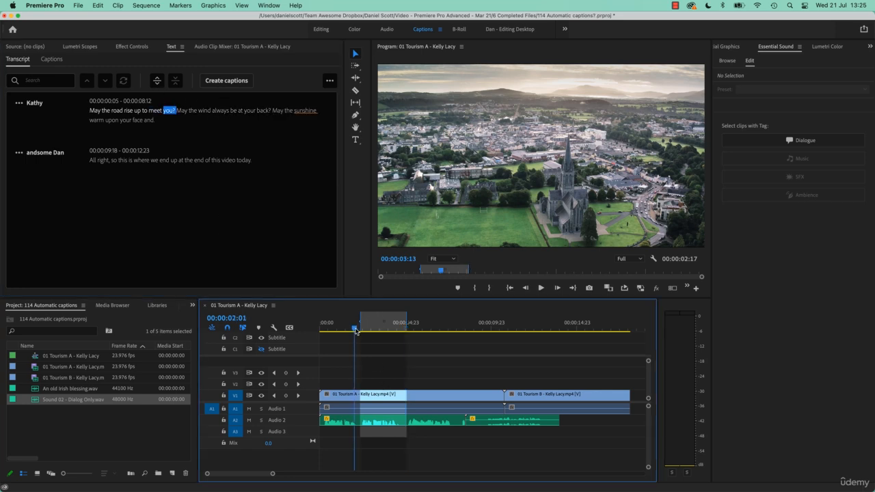
{"action": "key", "text": "space"}
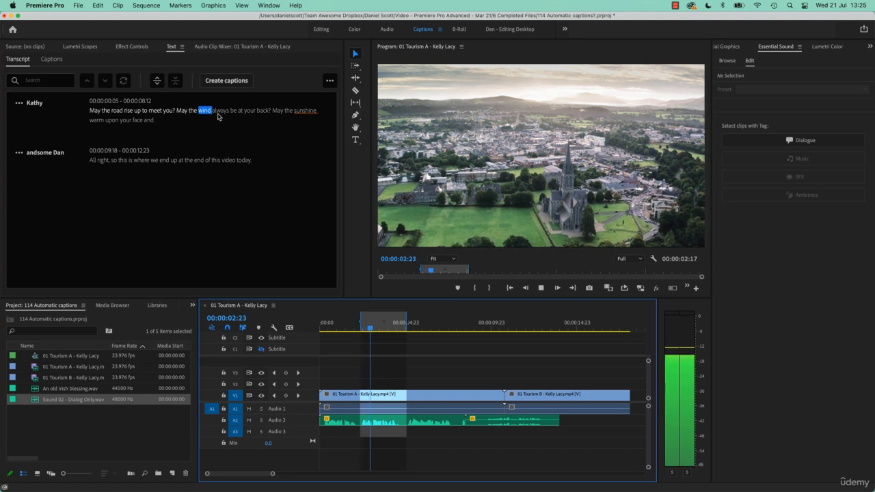
{"action": "key", "text": "space"}
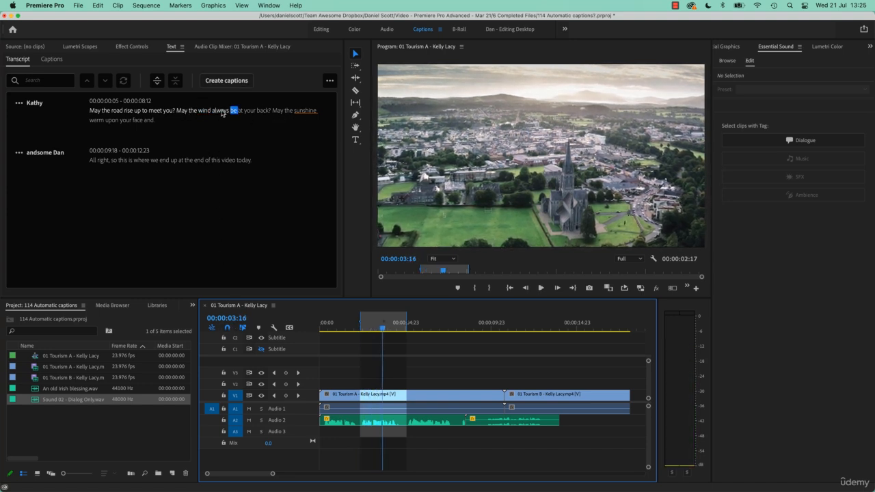
{"action": "left_click", "coordinate": [330, 80]}
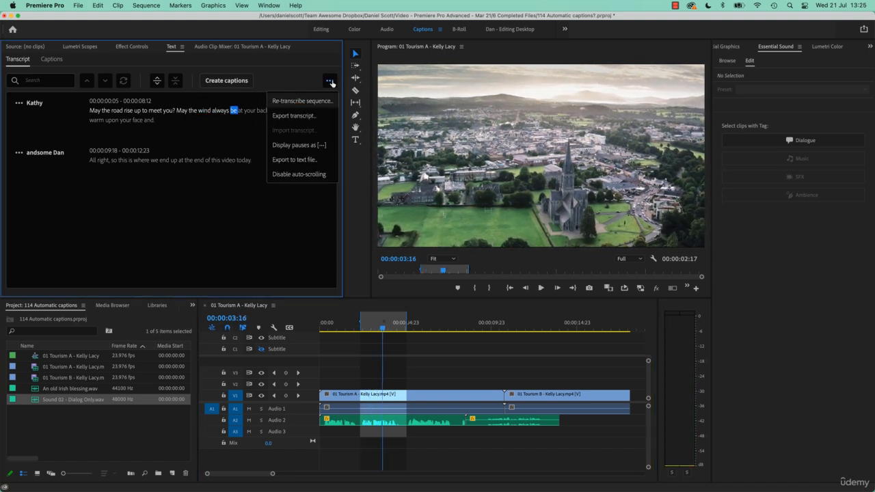
{"action": "left_click", "coordinate": [204, 237]}
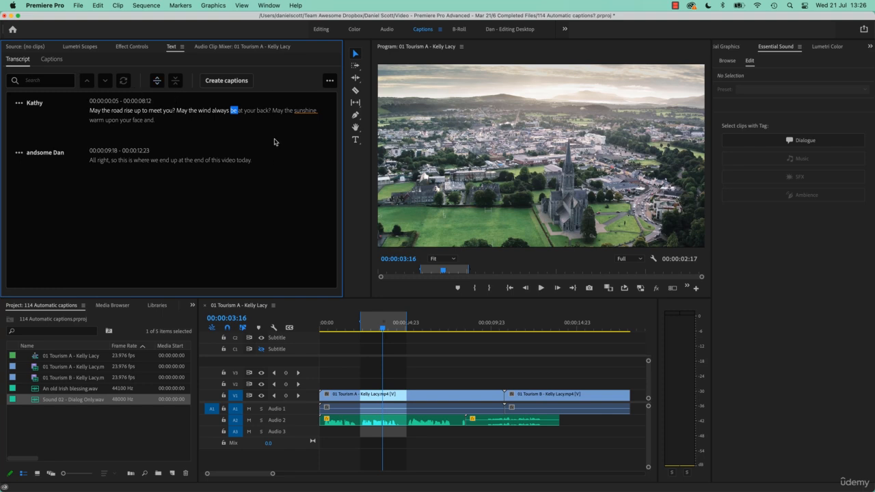
{"action": "left_click", "coordinate": [329, 82]}
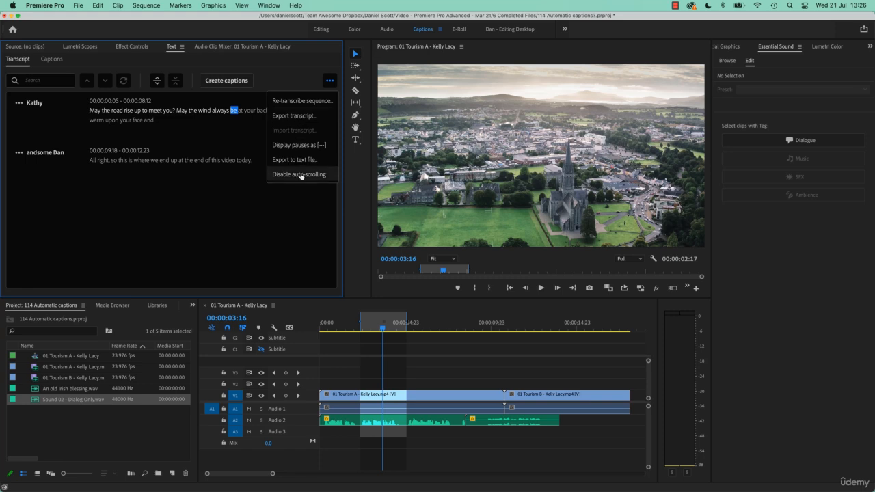
{"action": "left_click", "coordinate": [206, 234]}
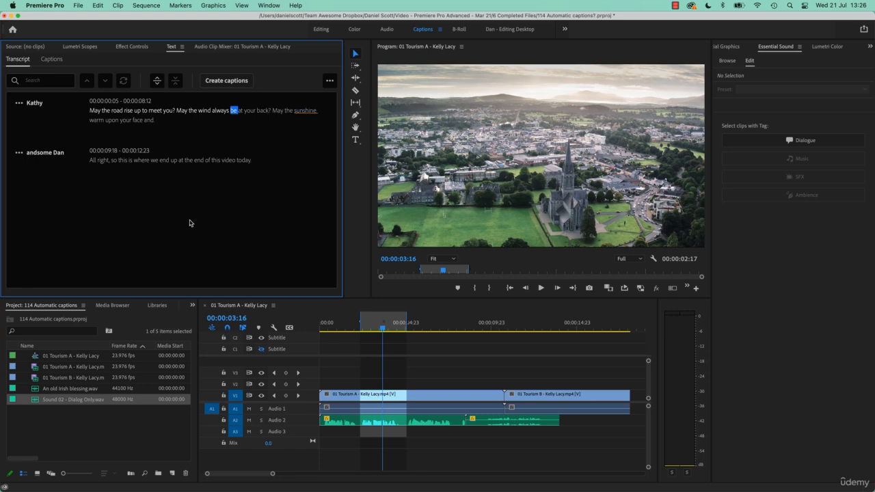